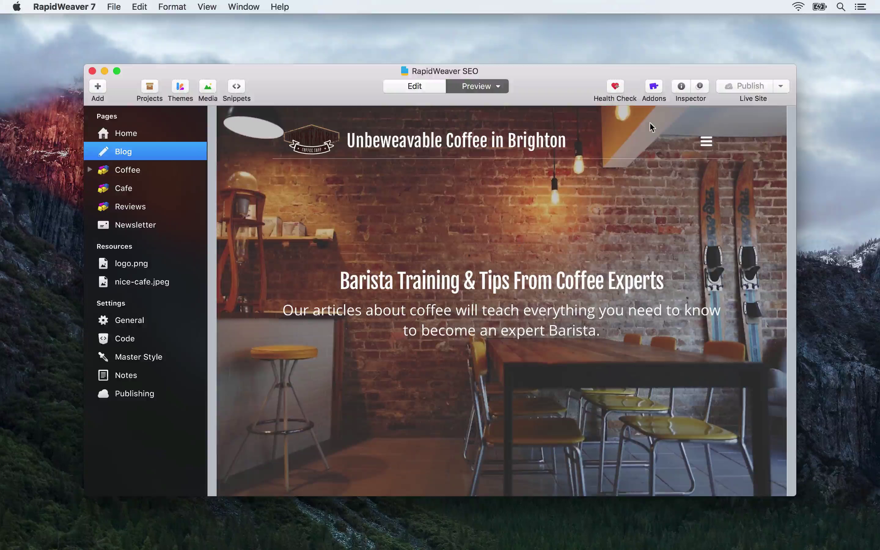
Examine the Blog page's body HTML code and the titles of its posts in the preview.
click(686, 86)
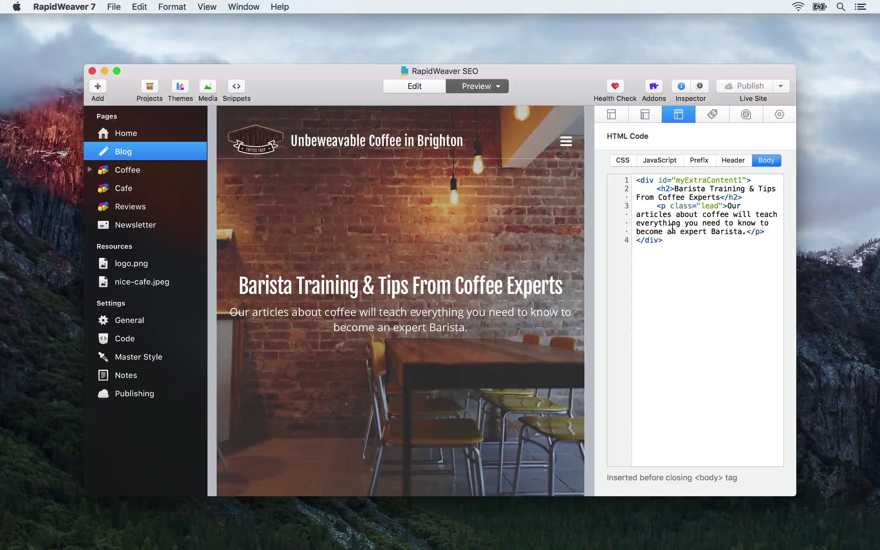
click(683, 86)
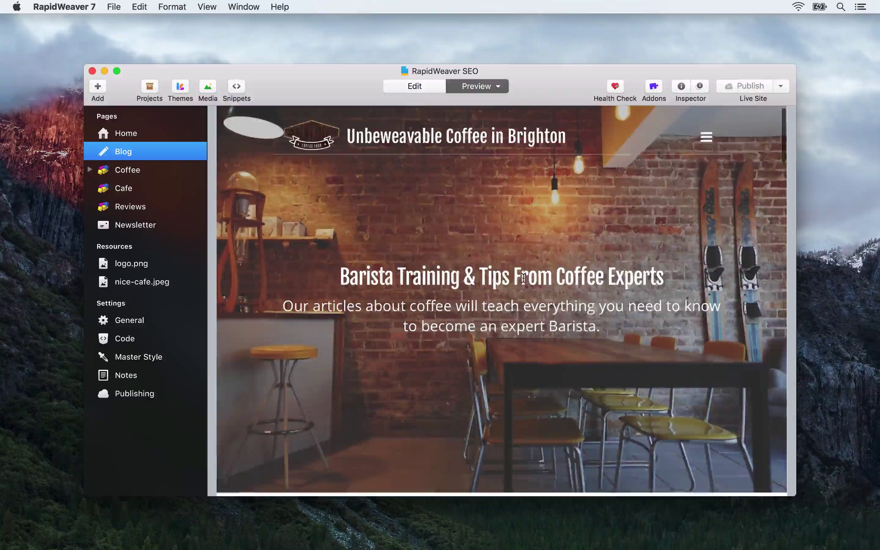
scroll(523, 278, down, 10)
scroll(524, 278, down, 5)
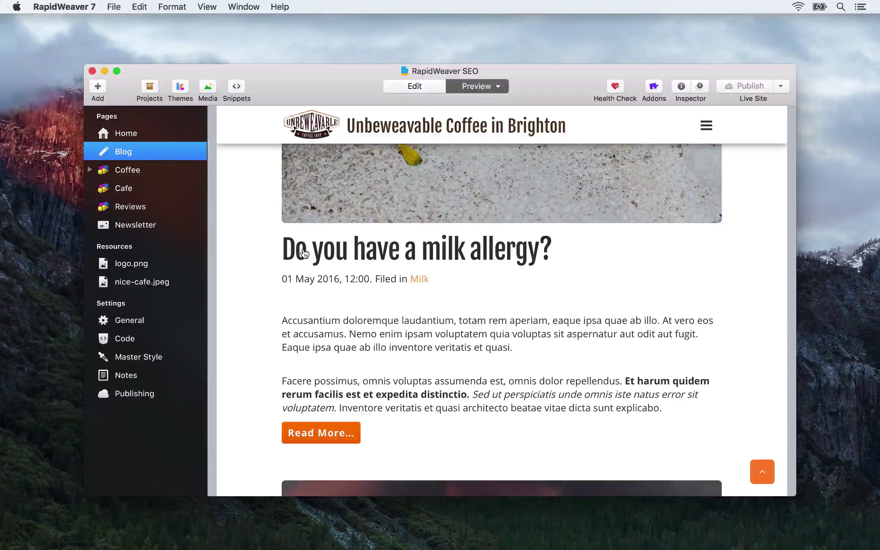
scroll(458, 245, down, 10)
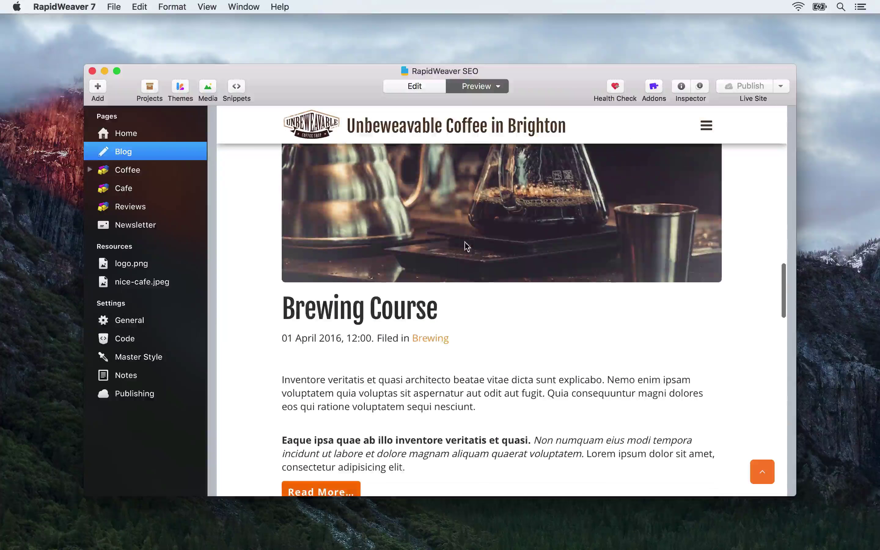
scroll(388, 308, down, 10)
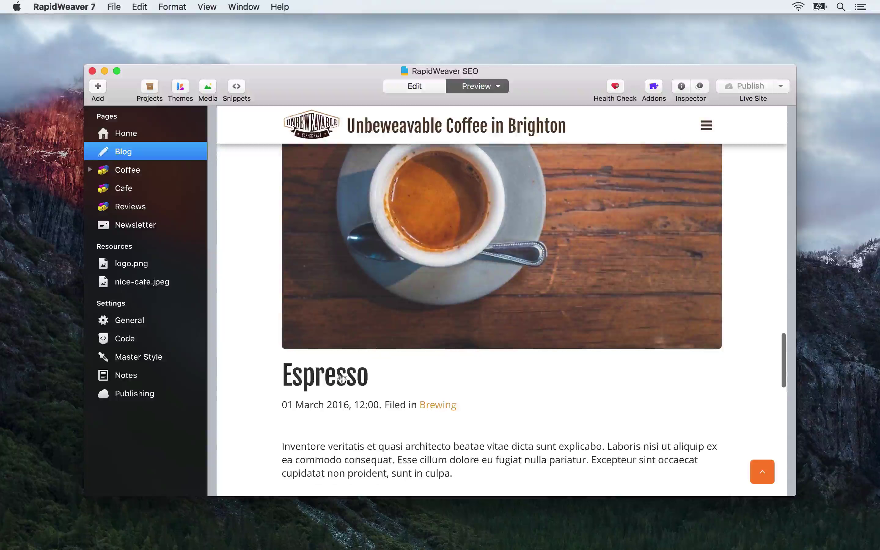
scroll(345, 374, up, 20)
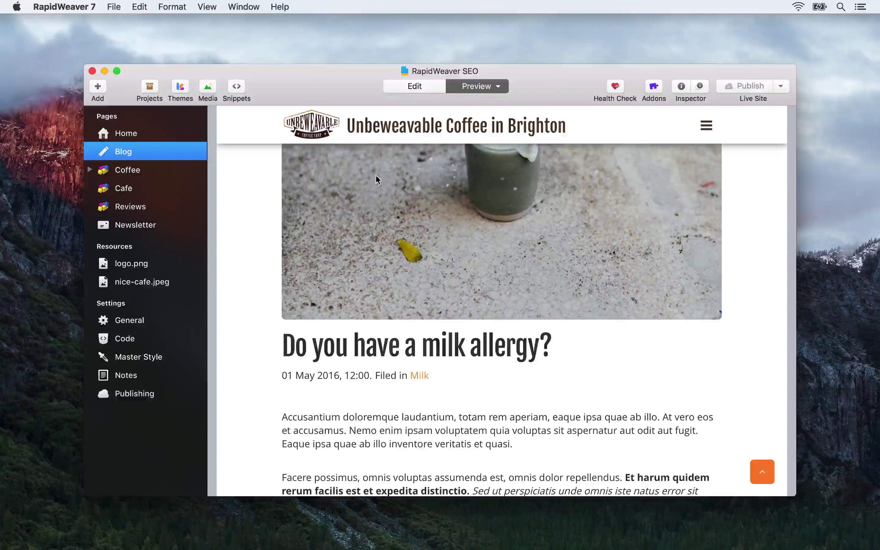
Retitle the milk allergy blog post "The Top 5 Alternatives To Milk In Coffee".
click(405, 85)
click(295, 126)
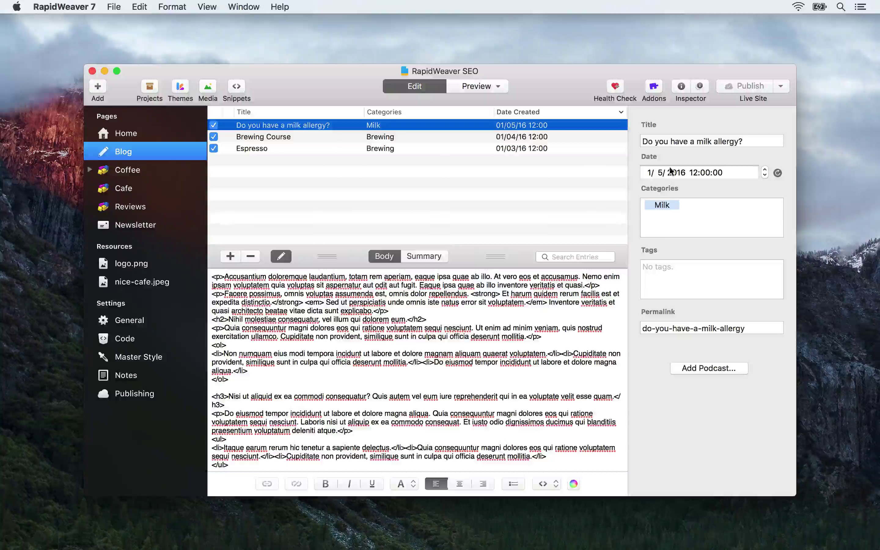
click(694, 143)
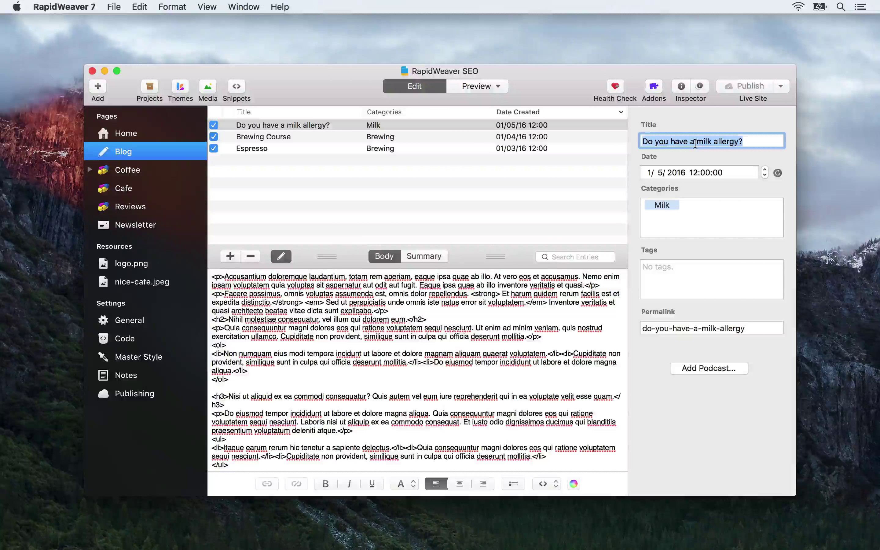
text(The Top 5 Alternatives)
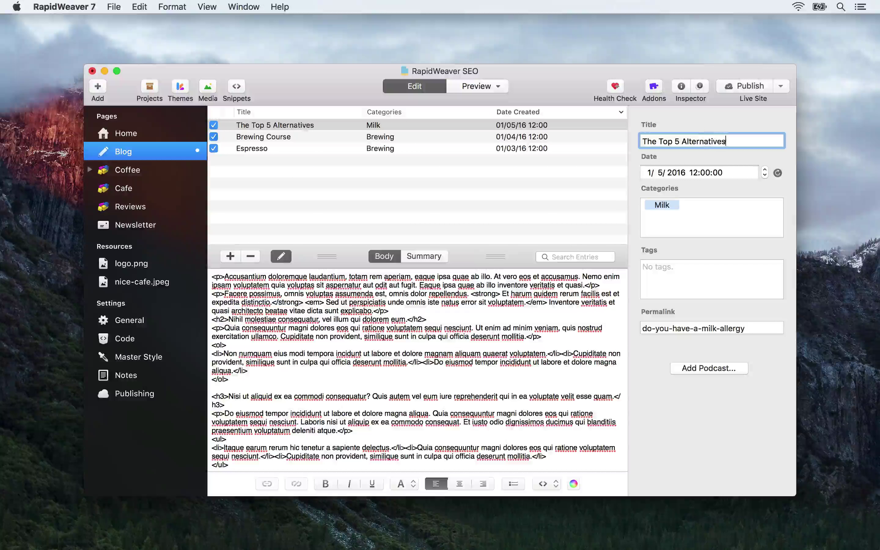
text( To Milk In Coffee)
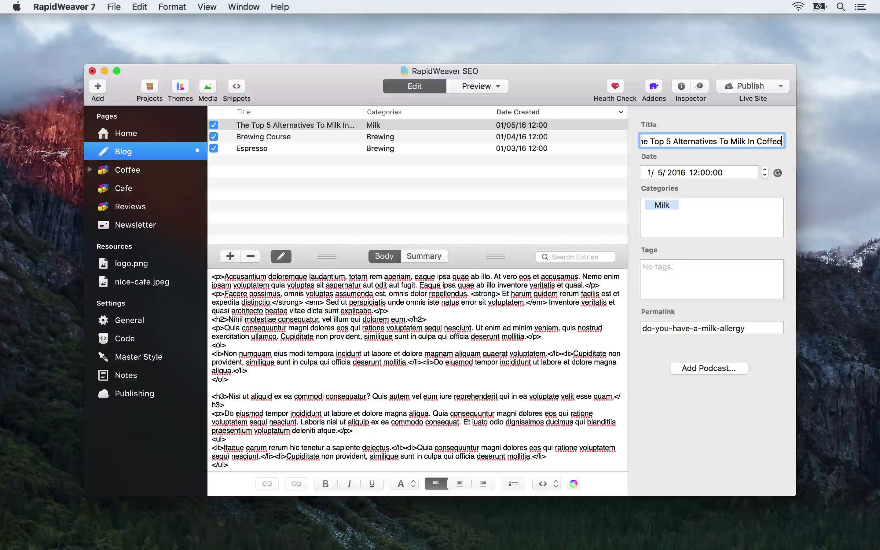
key(alt+shift+Left)
key(alt+Left)
key(alt+Left)
key(alt+Left)
key(alt+Left)
key(alt+shift+Right)
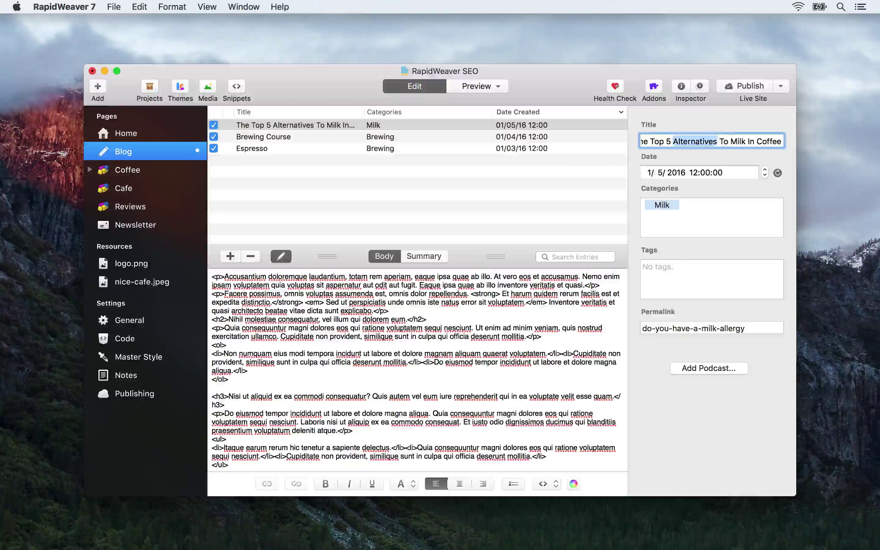
key(Left)
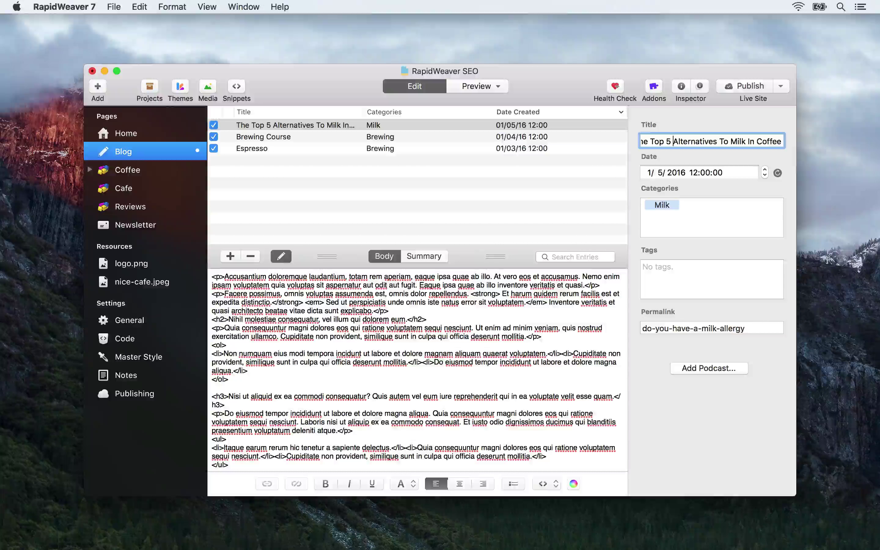
Set the permalink of the milk alternatives post to "top-5-alternatives-milk-coffee".
triple_click(686, 333)
text(top-5-alt)
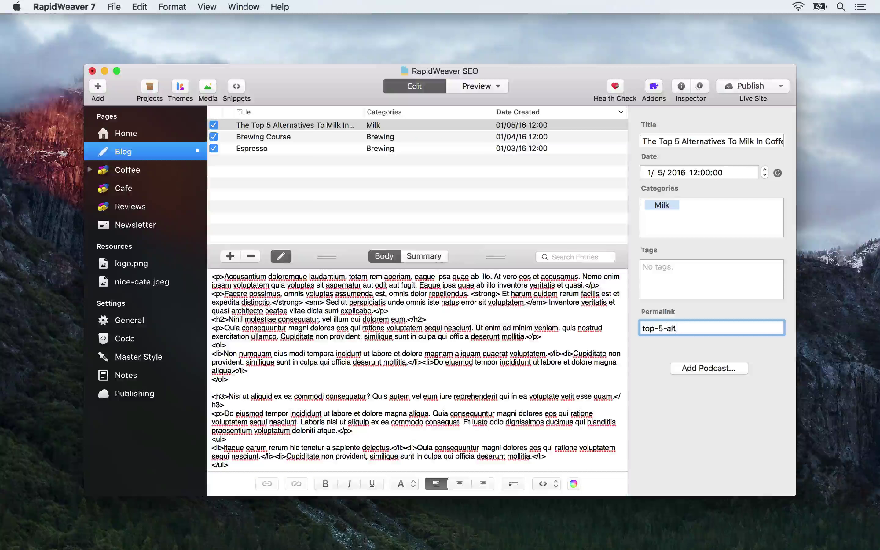
text(ernatives-milk-coffee)
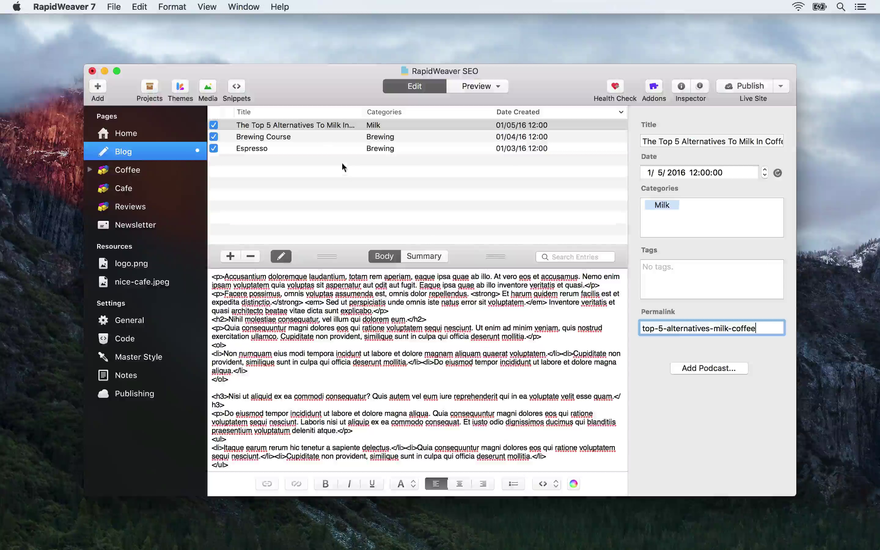
Retitle the Brewing Course blog post "Sign up for our Barista Training Courses in Brighton".
click(318, 138)
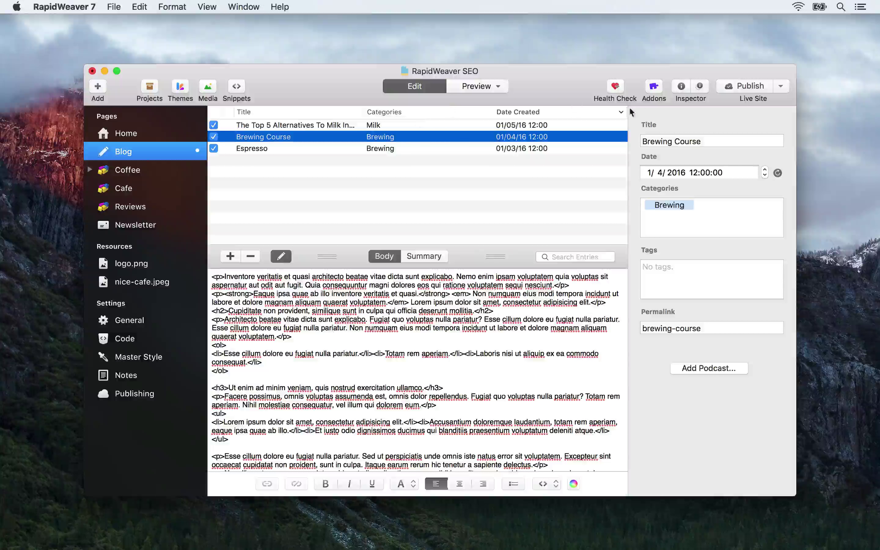
click(693, 141)
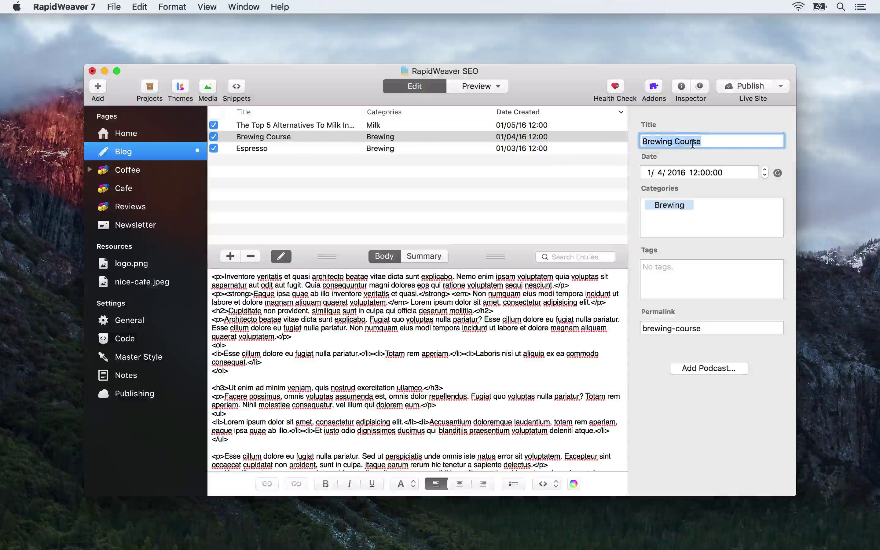
text(Barista Training Cou)
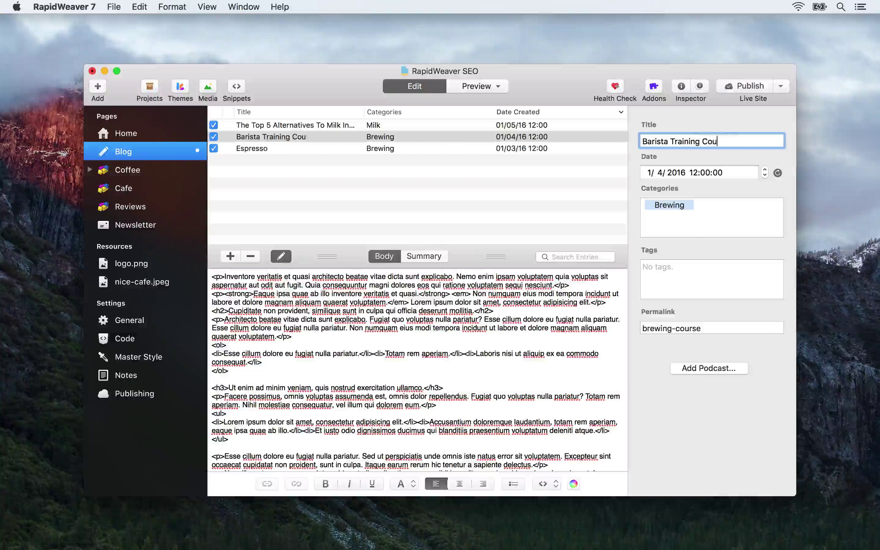
text(rses in Brighton)
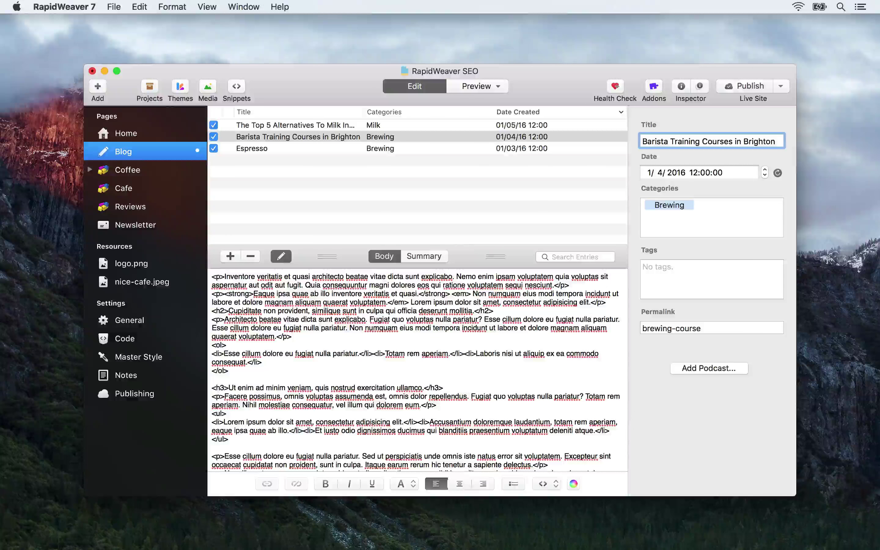
click(648, 141)
text(Sign u)
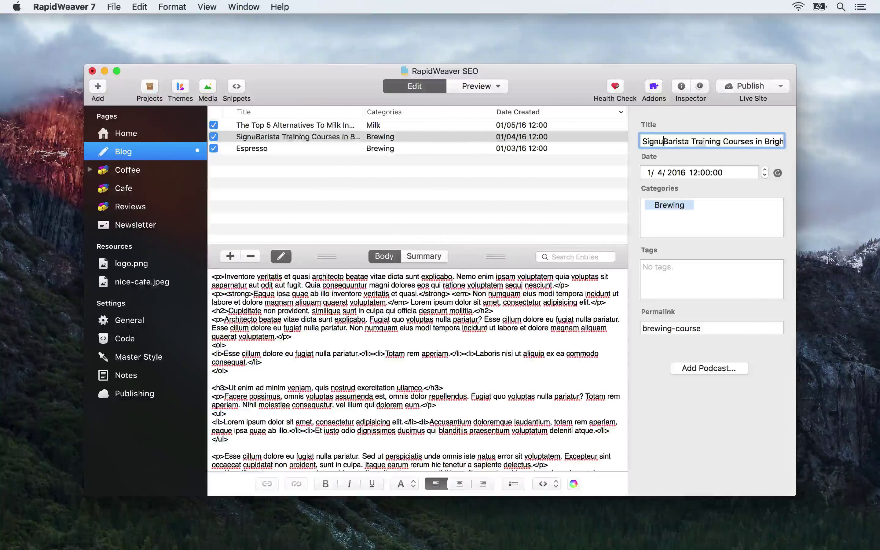
text(p for our)
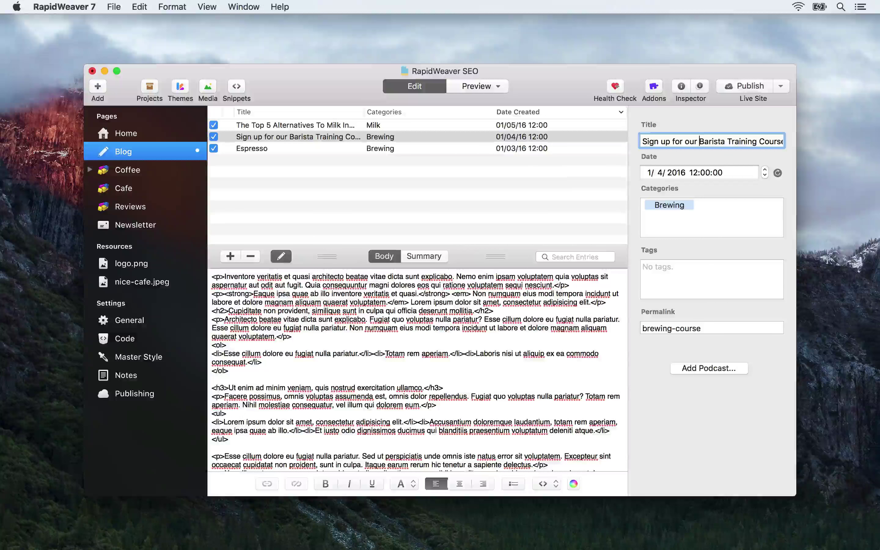
key(super+a)
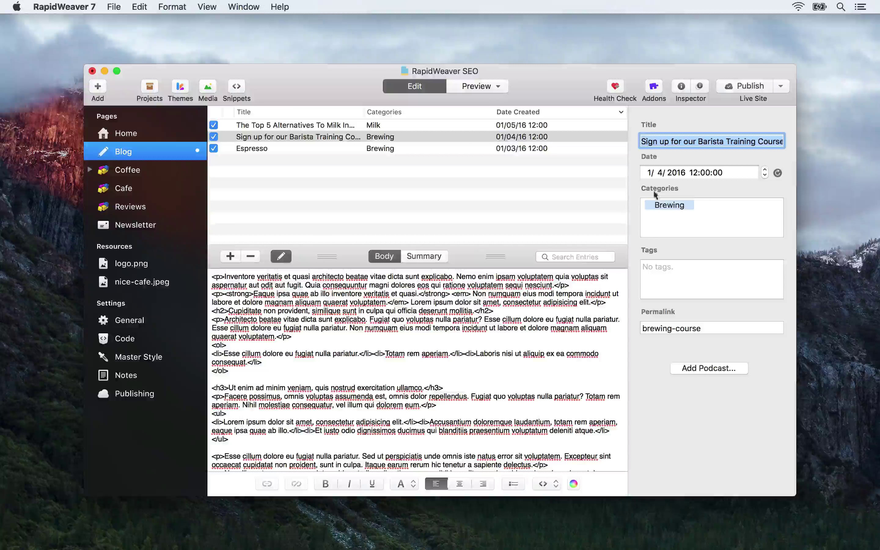
Set the permalink of the barista training post to "barista-training-courses-brighton".
click(656, 331)
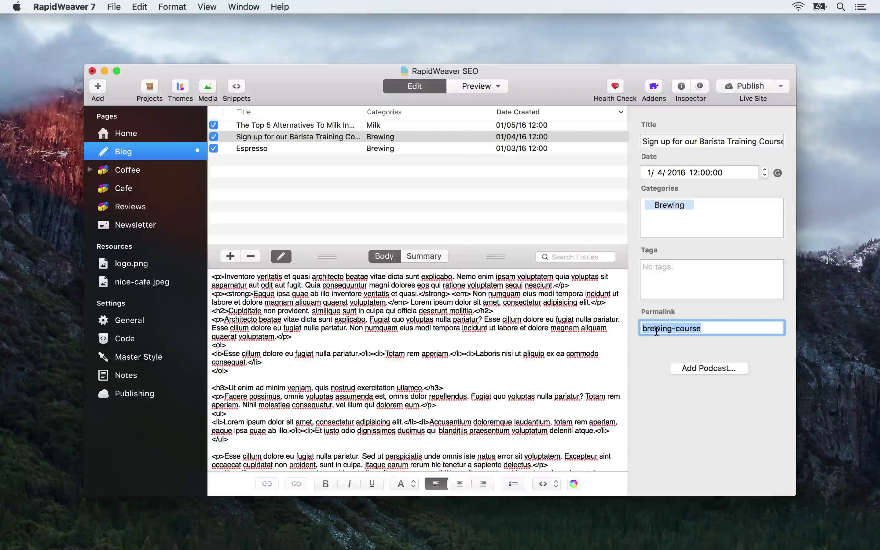
text(barista-traini)
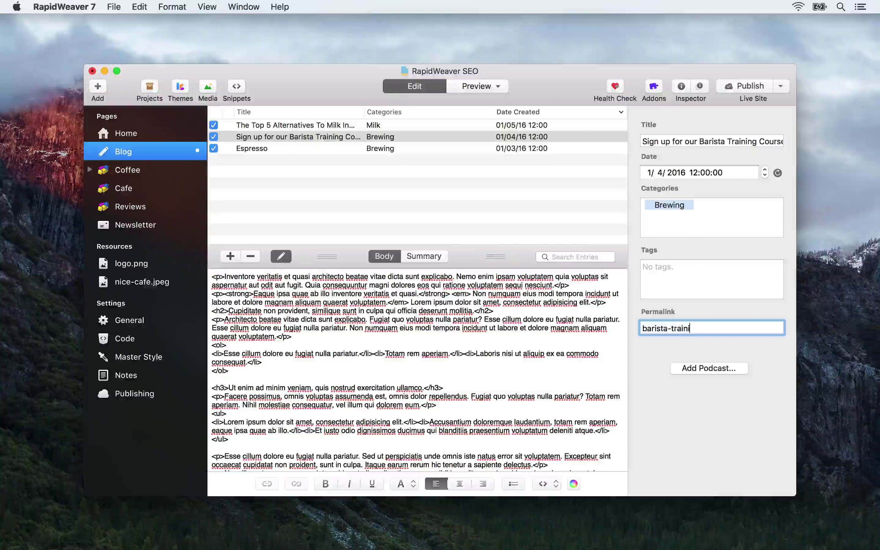
text(ng-courses-brighton)
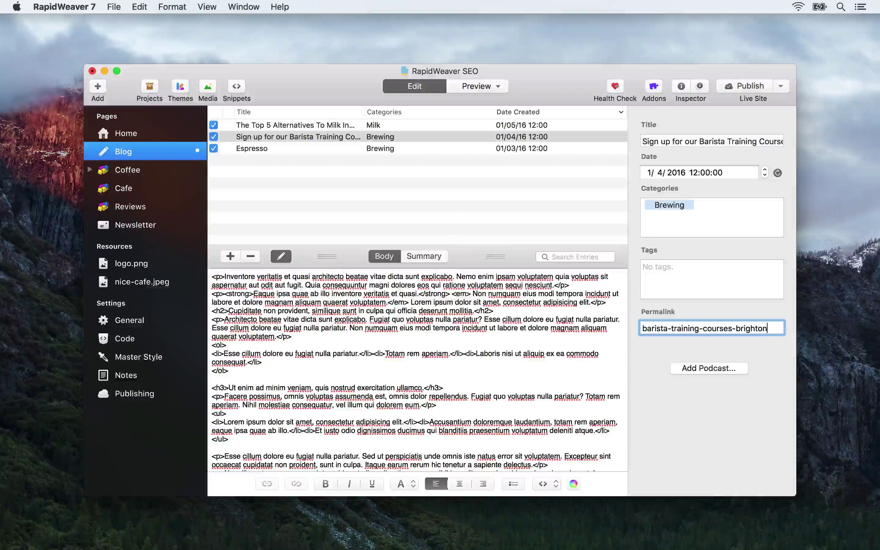
key(super+a)
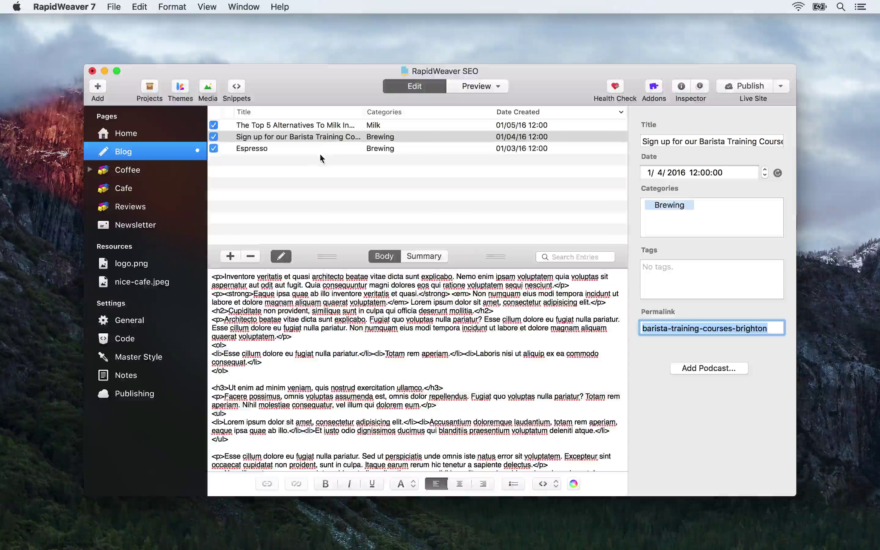
Extend the title of the Espresso blog post to "Learn How To Pull The Perfect Shot Of Espresso".
click(311, 148)
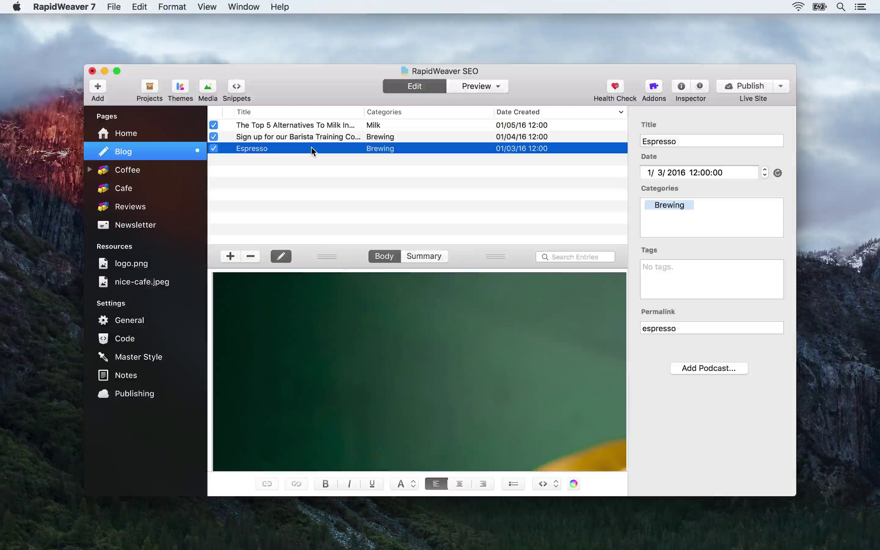
click(666, 142)
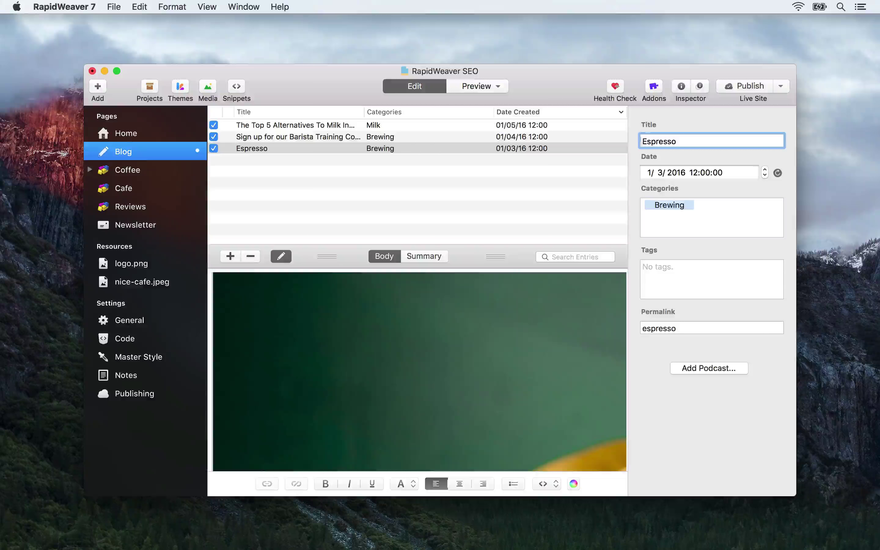
text(Learn H)
text(ow To Pull The Perfect Shot Of)
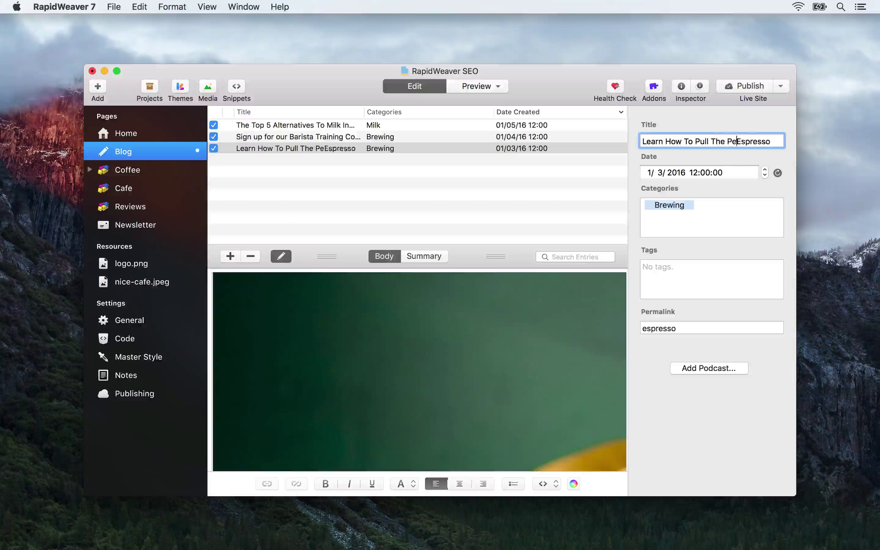
key(super+Left)
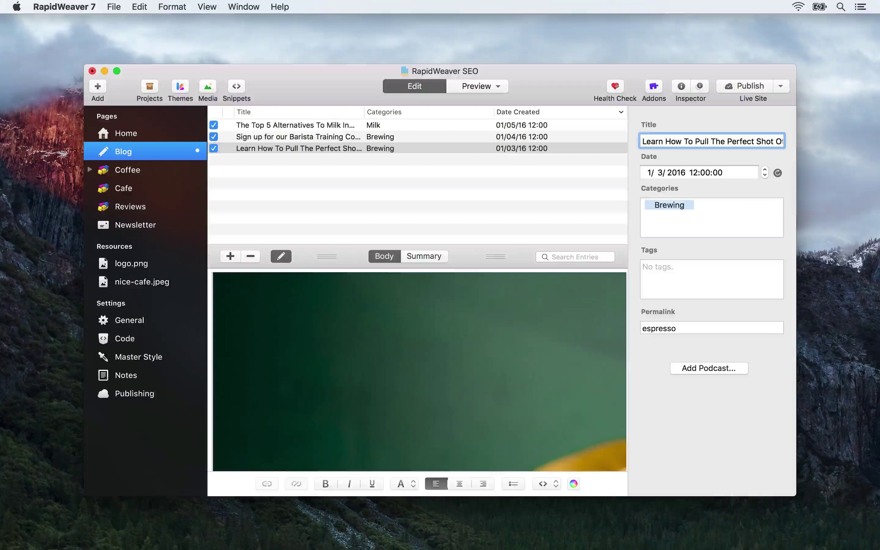
key(shift+alt+Right)
key(Right)
key(Right)
key(shift+alt+Right)
key(shift+alt+Right)
Set the permalink of the espresso post to "how-to-pull-perfect-shot-espresso".
double_click(673, 329)
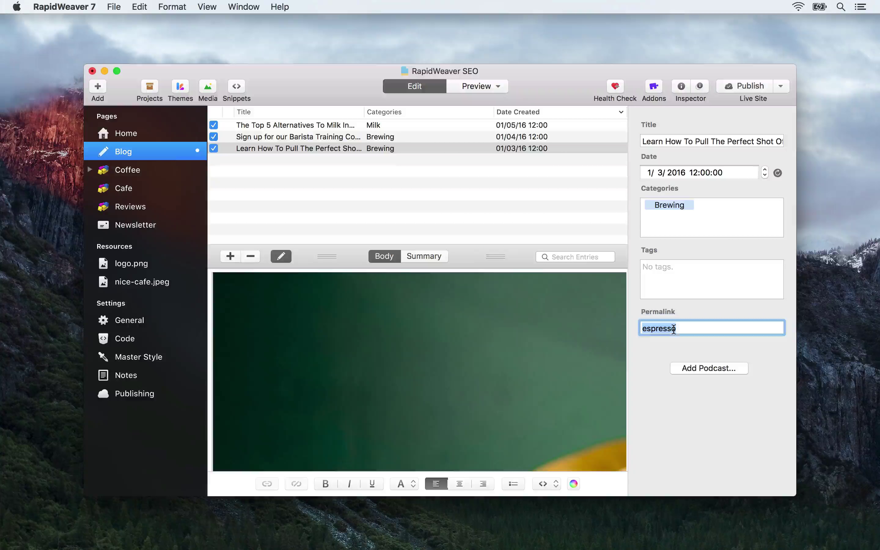
text(how-to-pull-perfect-shot-espresso)
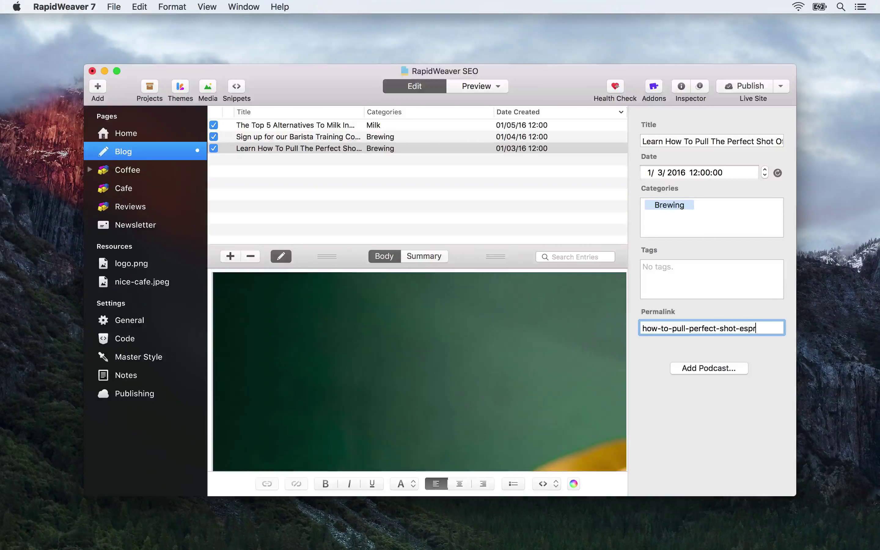
Check the titles of the three blog posts in the blog page's preview.
click(473, 86)
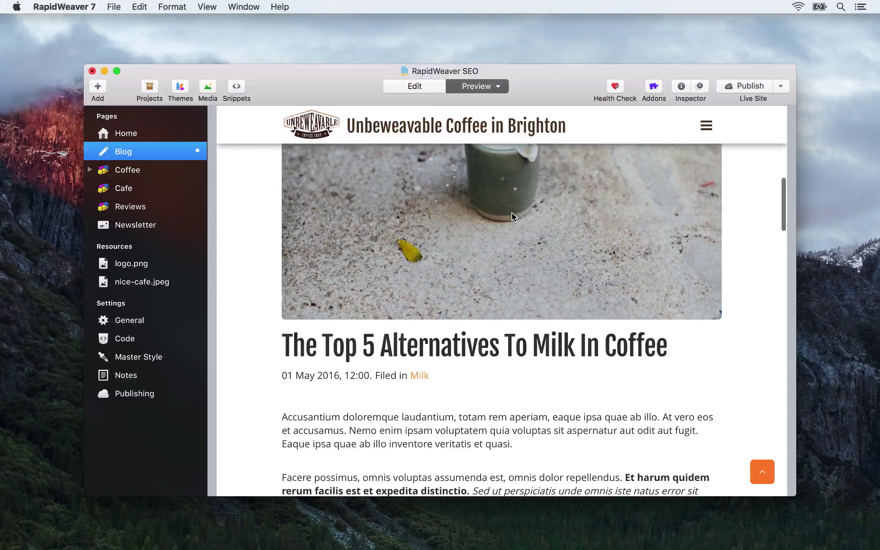
scroll(513, 217, up, 2)
scroll(512, 216, down, 5)
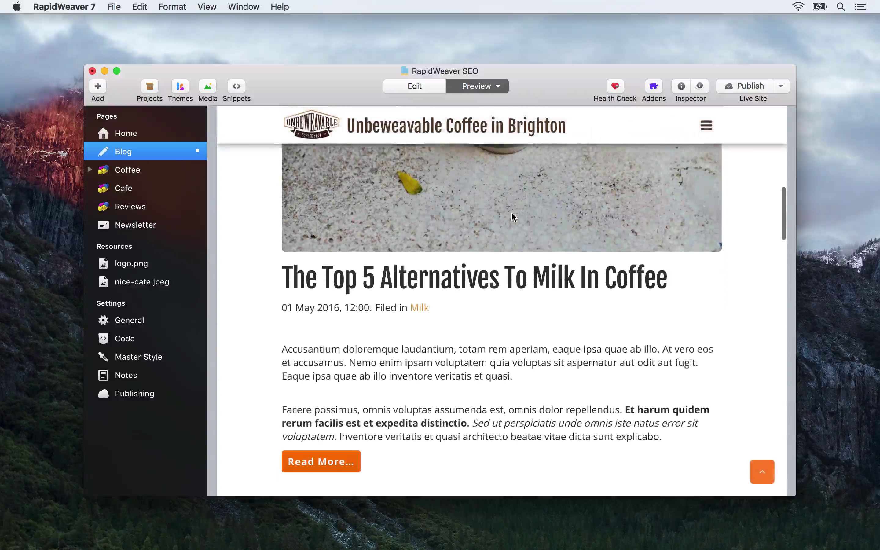
scroll(512, 217, down, 1)
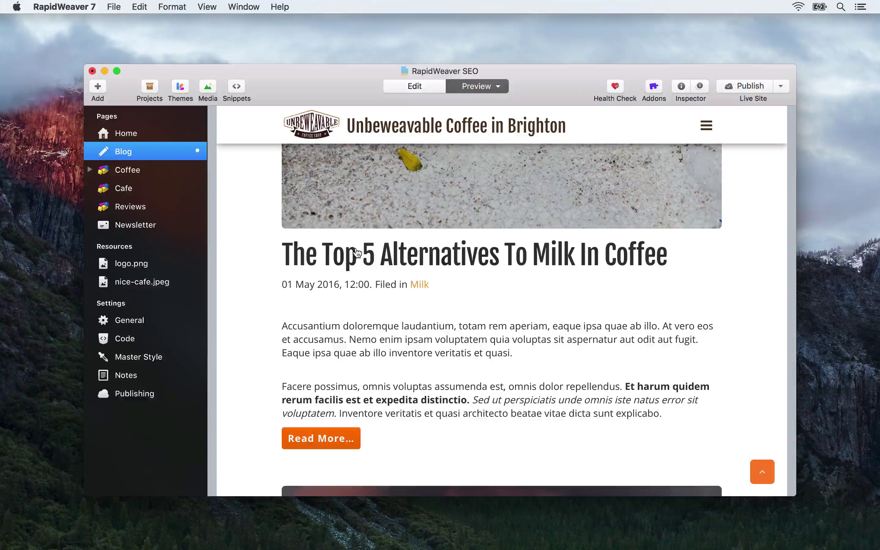
scroll(357, 252, down, 10)
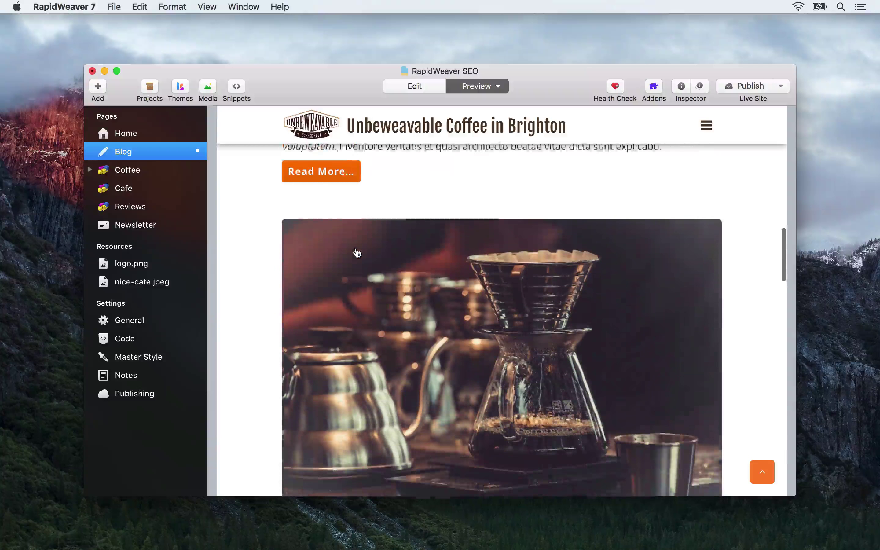
scroll(357, 252, down, 3)
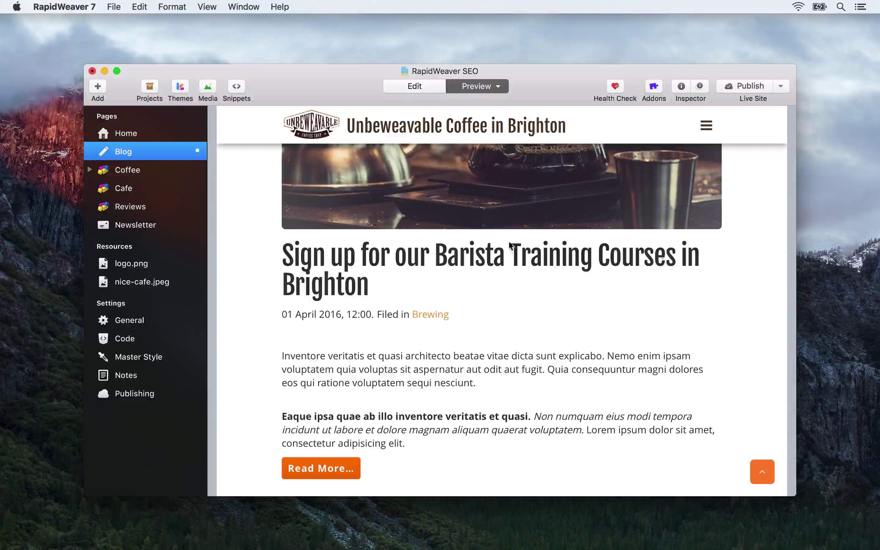
scroll(335, 298, down, 10)
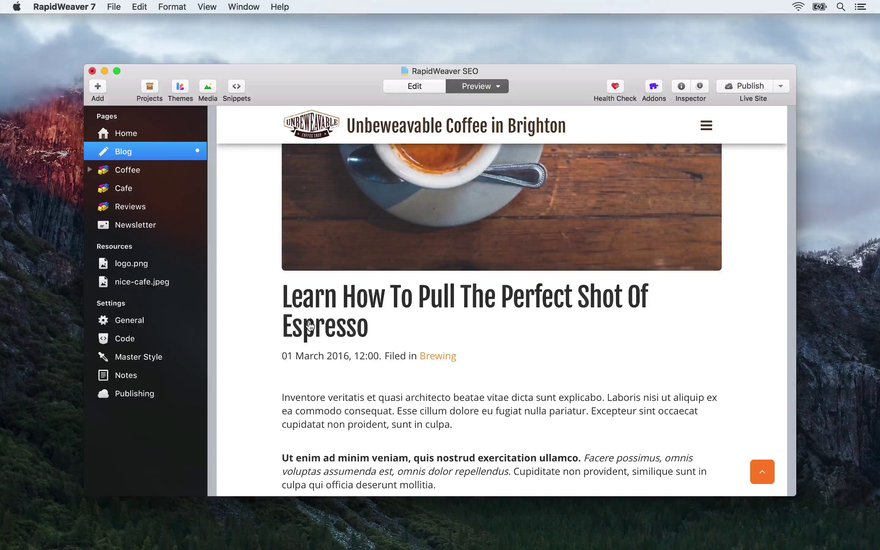
Select the milk alternatives post for editing and open its full article in the preview.
click(419, 87)
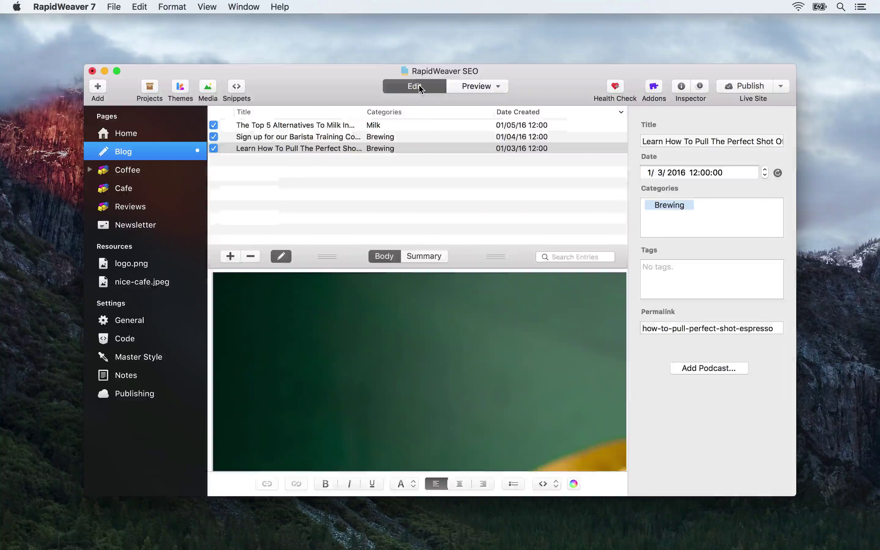
click(332, 125)
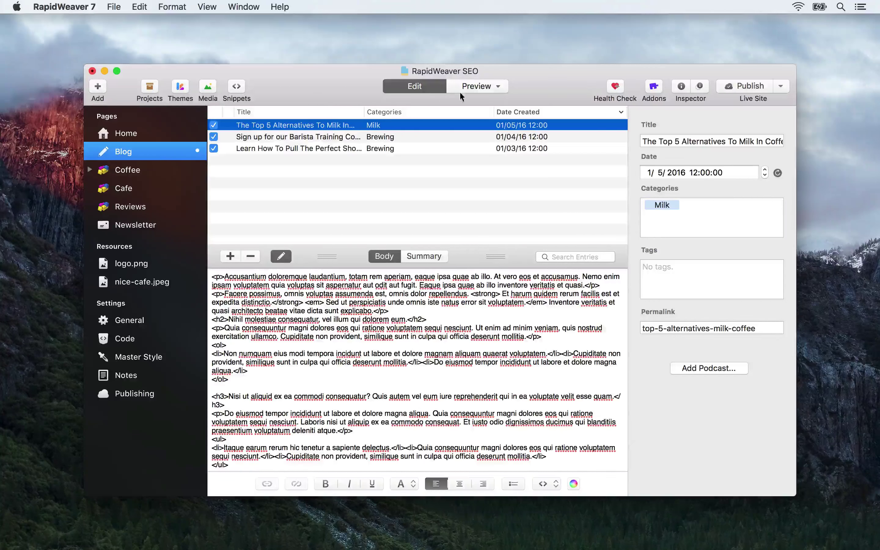
click(473, 86)
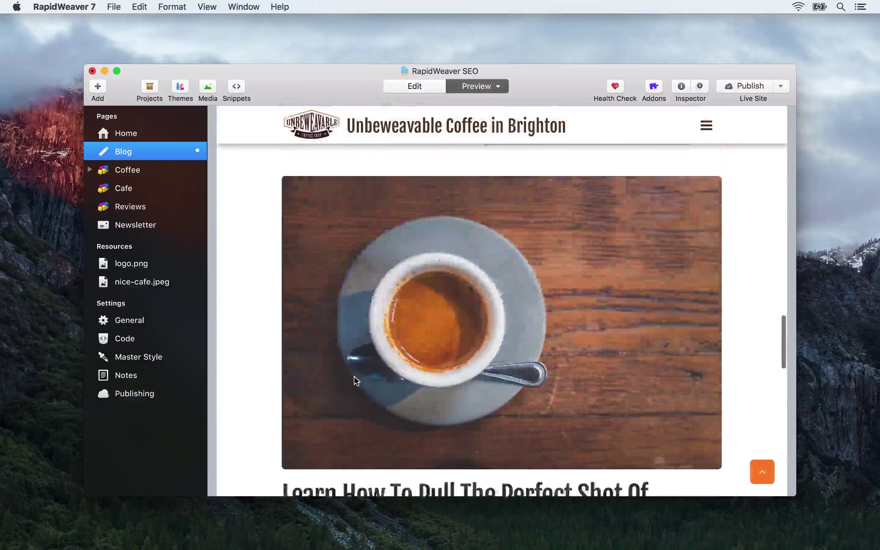
scroll(354, 376, up, 15)
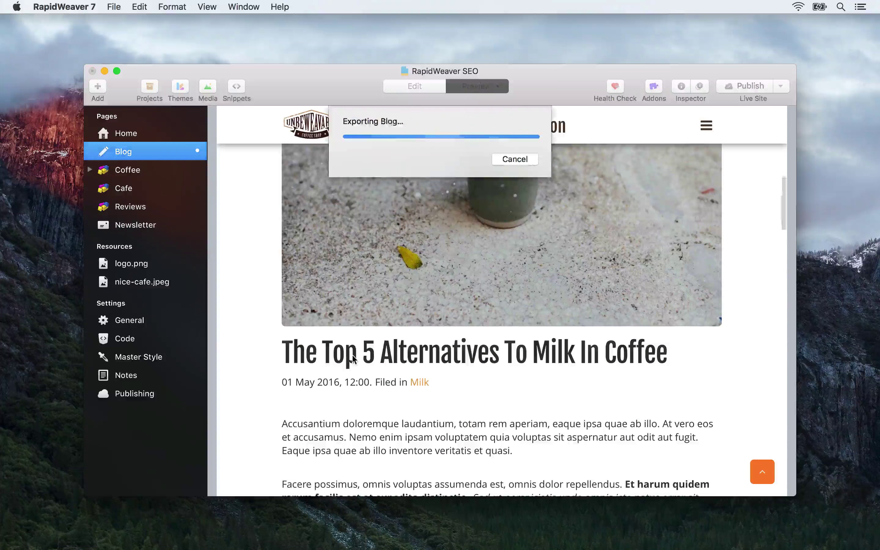
scroll(352, 355, up, 10)
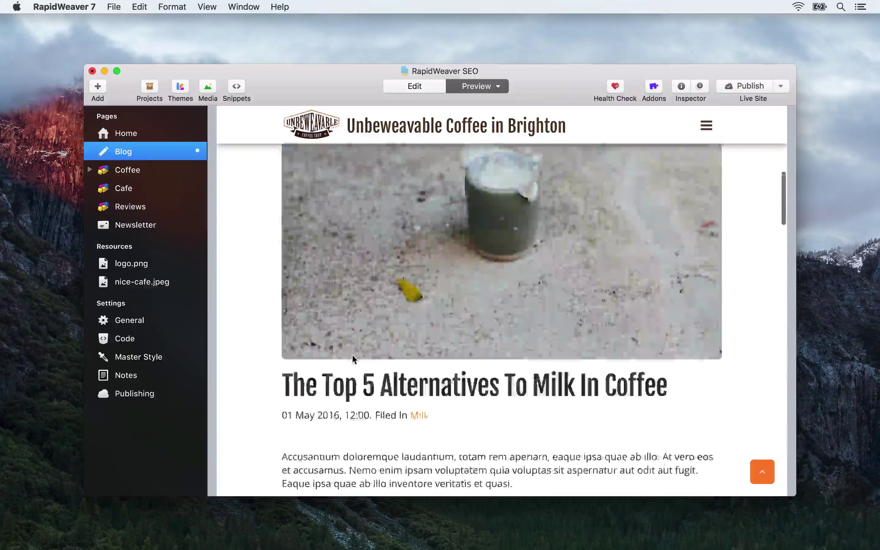
Examine the body text and subheadings of the milk alternatives article in the preview.
scroll(352, 354, down, 5)
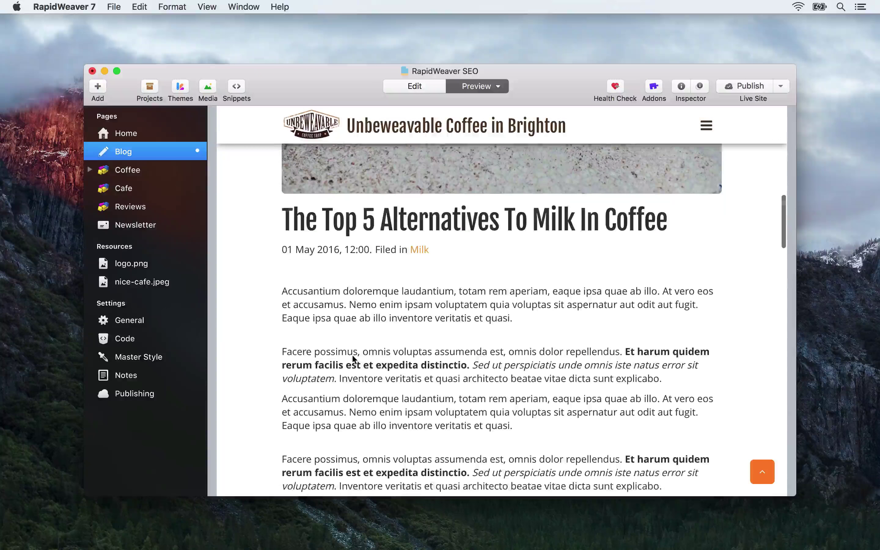
scroll(353, 358, down, 5)
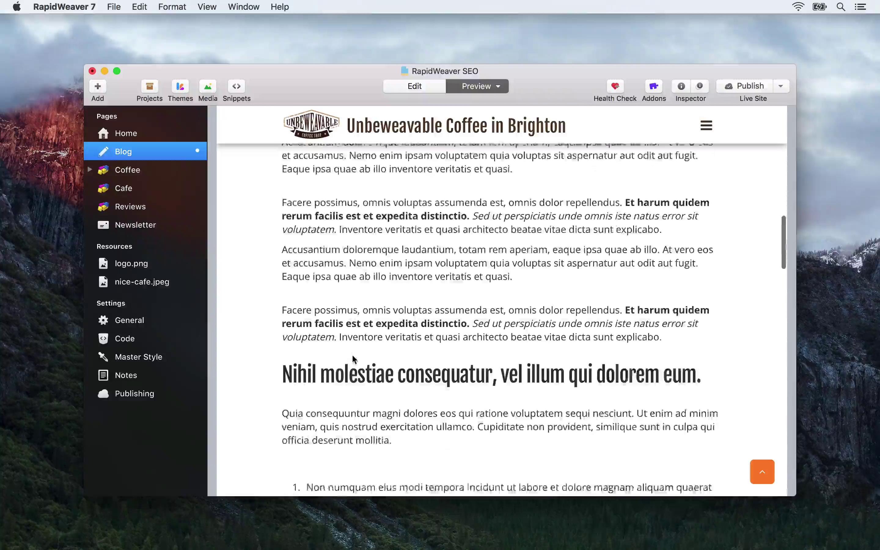
scroll(352, 356, down, 5)
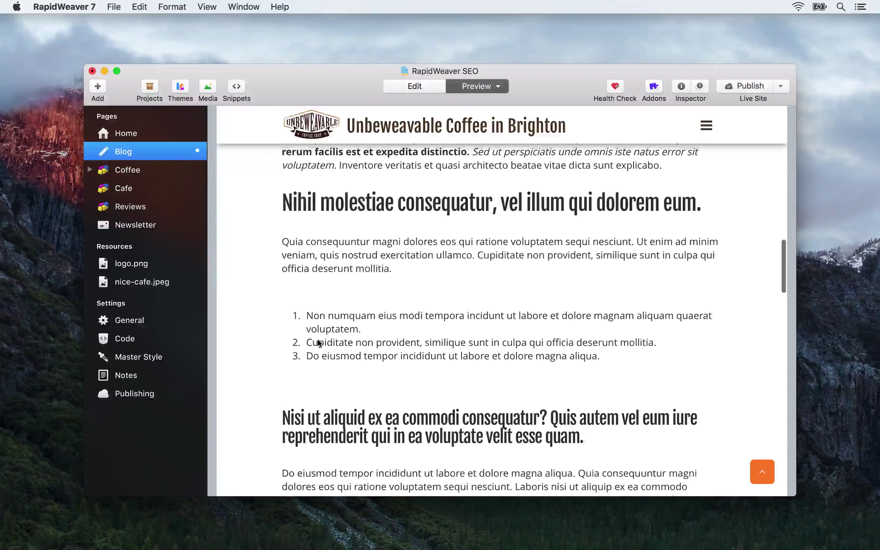
scroll(318, 343, down, 15)
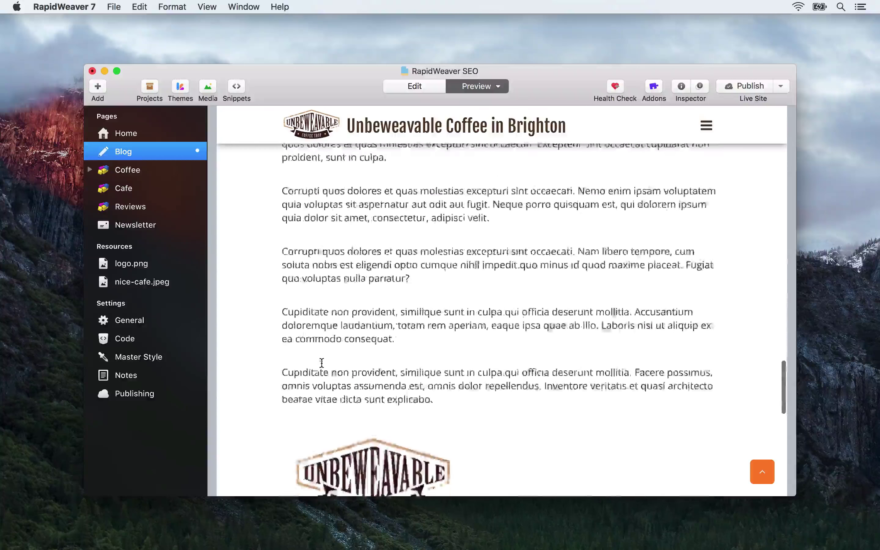
scroll(321, 363, down, 3)
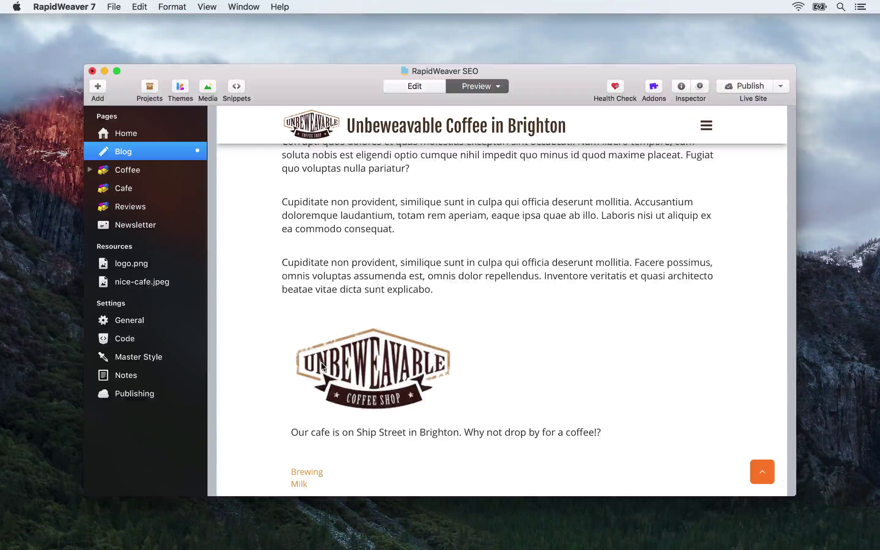
scroll(322, 363, up, 15)
scroll(321, 363, up, 10)
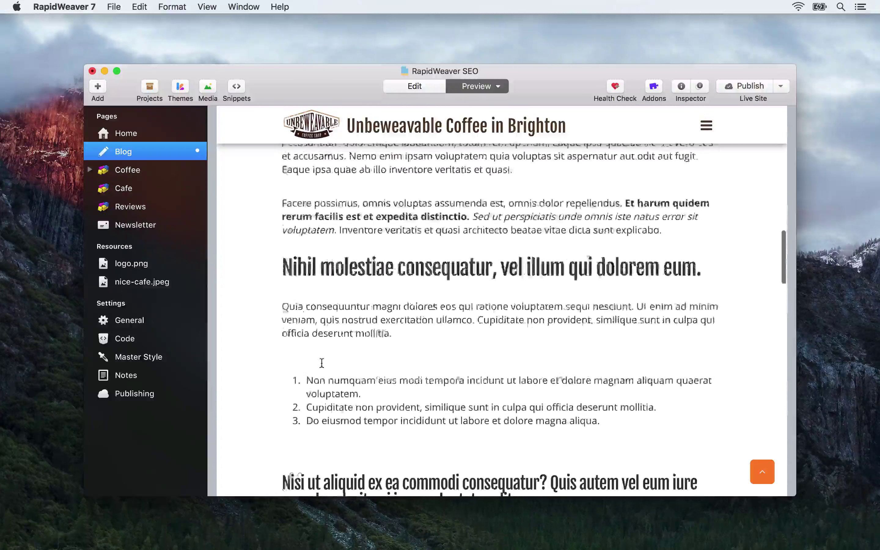
scroll(321, 361, down, 2)
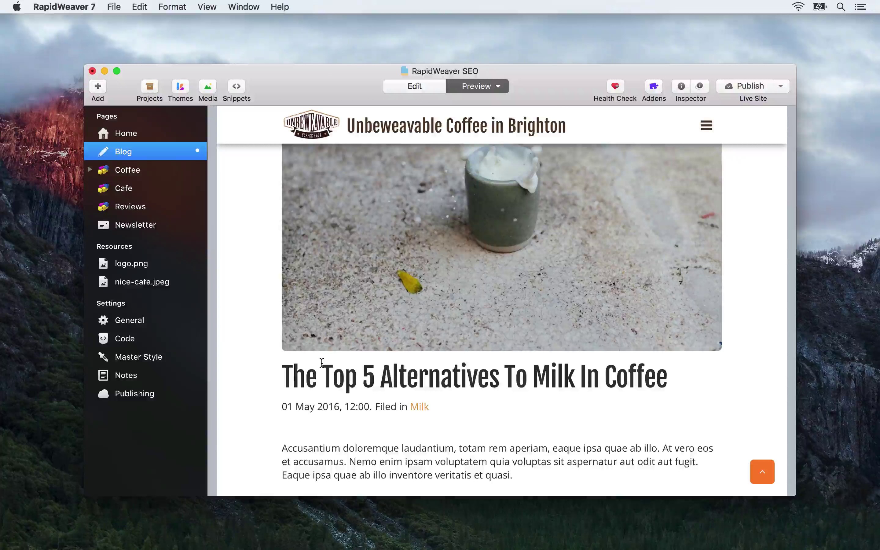
scroll(322, 363, down, 10)
drag(283, 303, 588, 312)
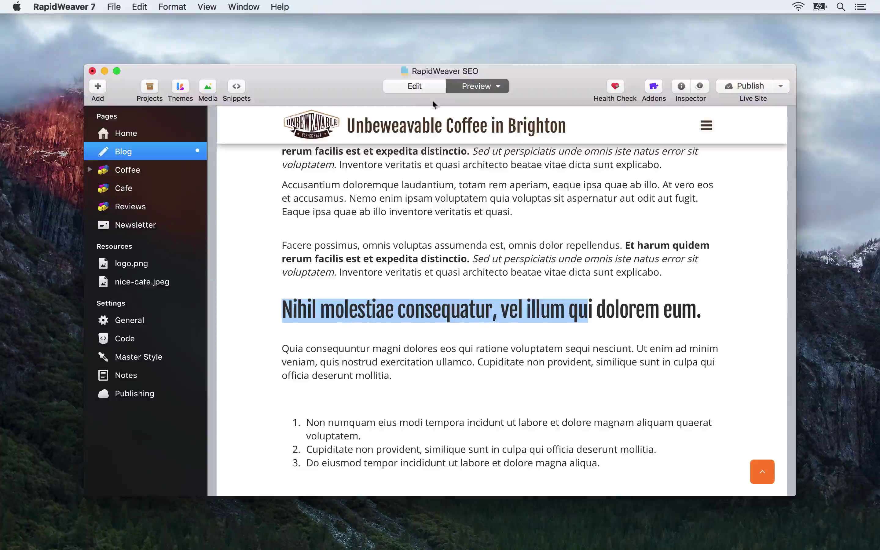
Return to editing the milk alternatives post and insert a blank line above the h2 heading in its body.
click(414, 87)
scroll(343, 373, down, 3)
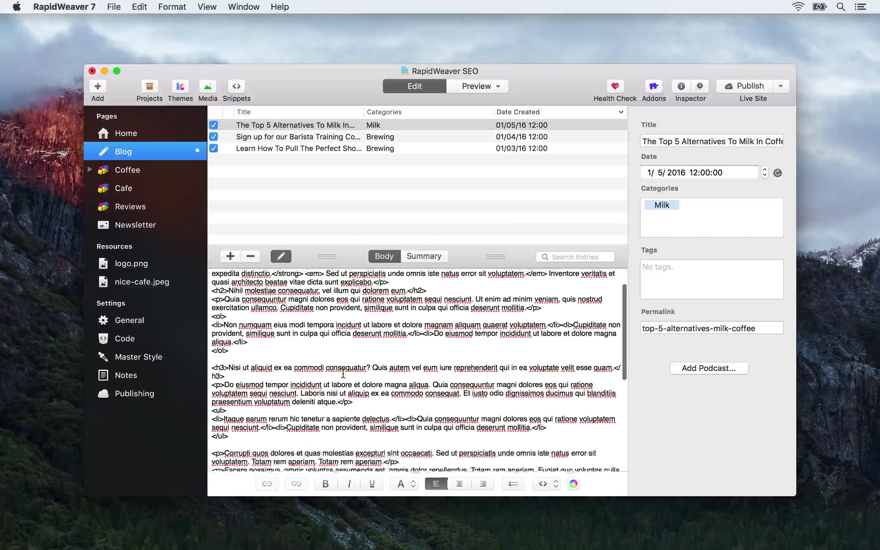
scroll(342, 374, up, 3)
click(225, 319)
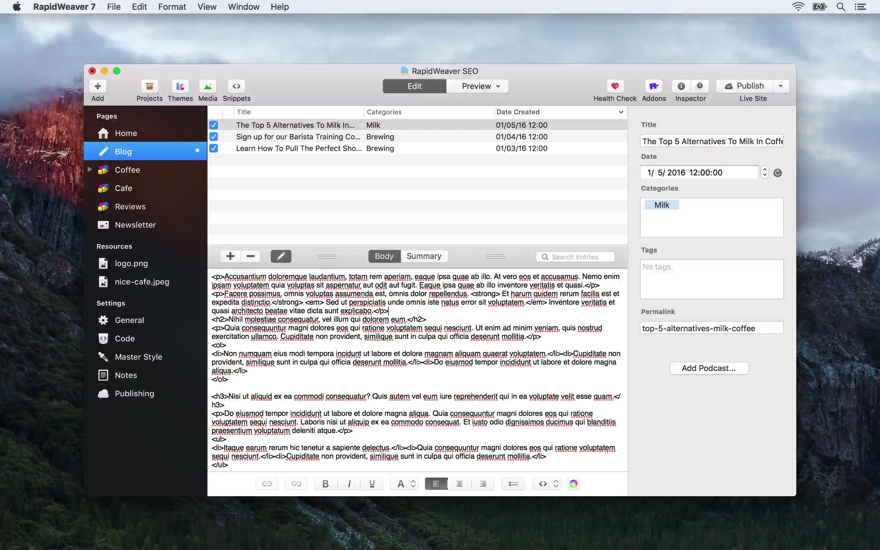
key(Return)
Replace the text inside the post's h2 tags with "1. Oatly Coffee Milk".
key(Down)
key(Right)
key(Right)
key(Right)
key(Right)
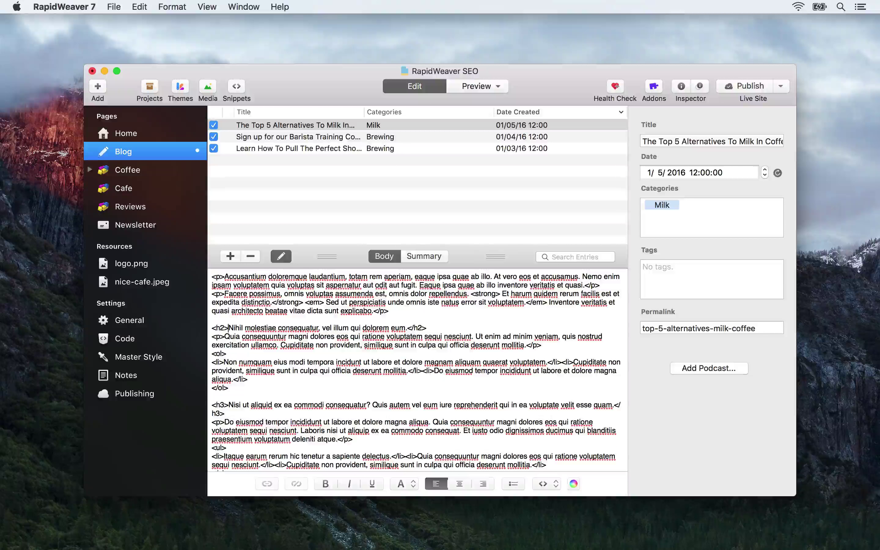
key(super+shift+Right)
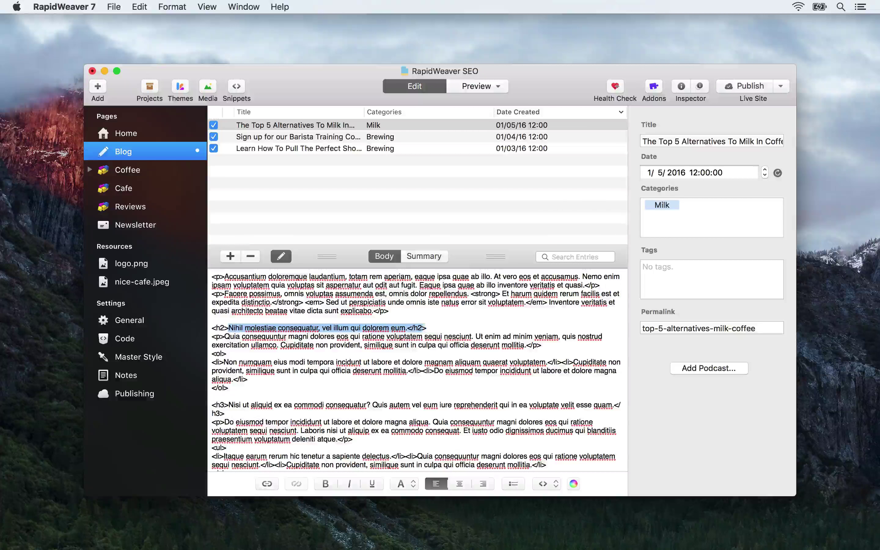
key(shift+Left)
key(shift+Left)
key(shift+Left)
key(shift+Left)
key(shift+Left)
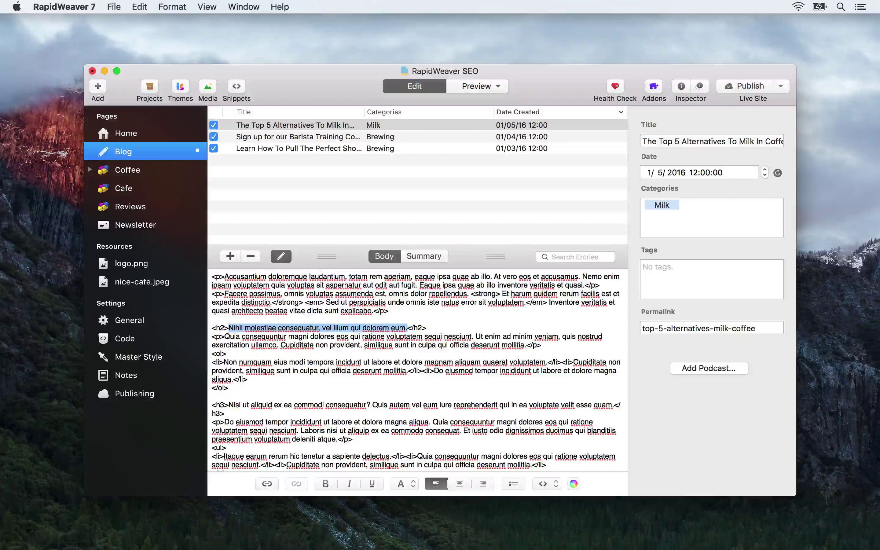
text(1. Oatly Coffee Milk)
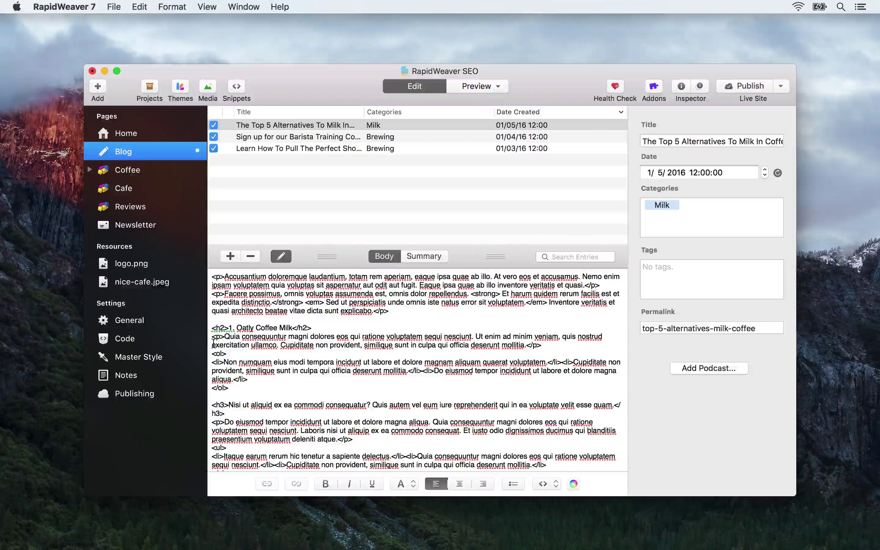
Add "Find out more about Oatly Coffee Milk" at the end of the paragraph under the h2 heading.
mouse_move(211, 336)
mouse_down()
mouse_move(542, 345)
mouse_move(225, 346)
mouse_up()
click(524, 345)
text(Mind out more about )
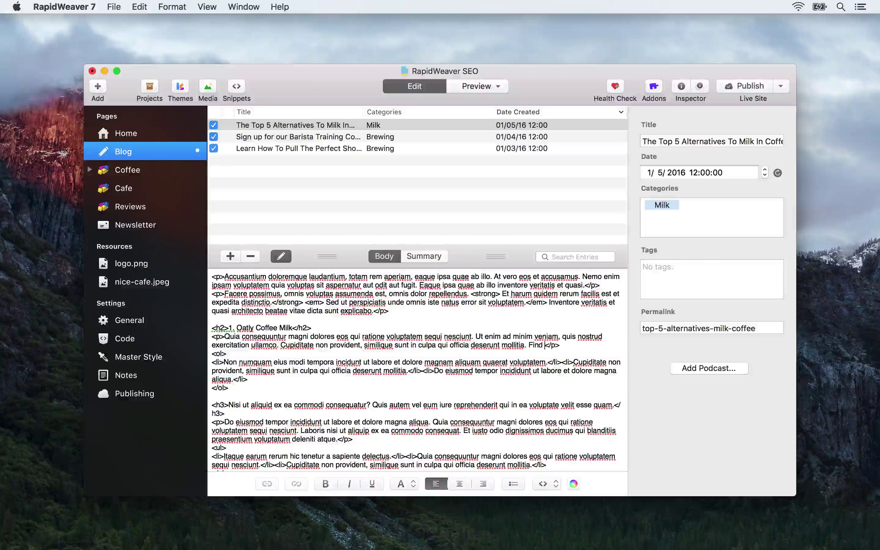
text(Oatly Coffee)
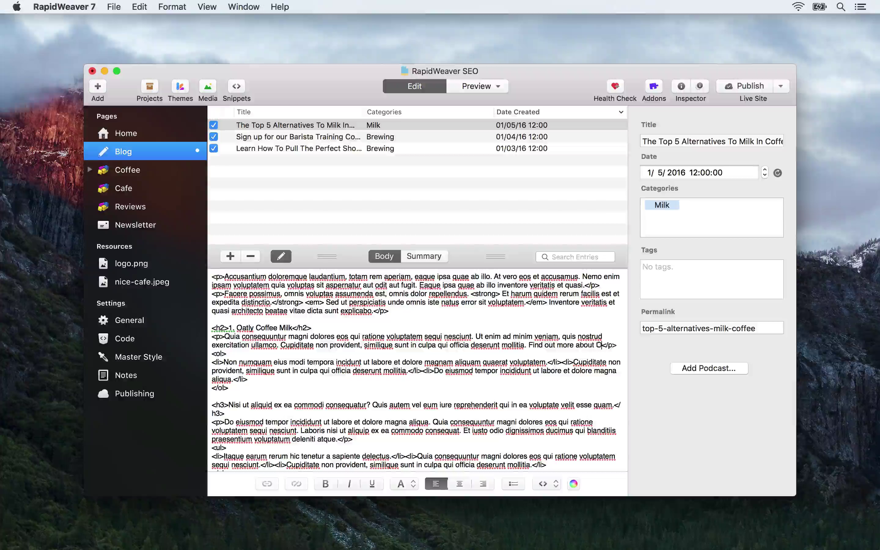
text( Milk)
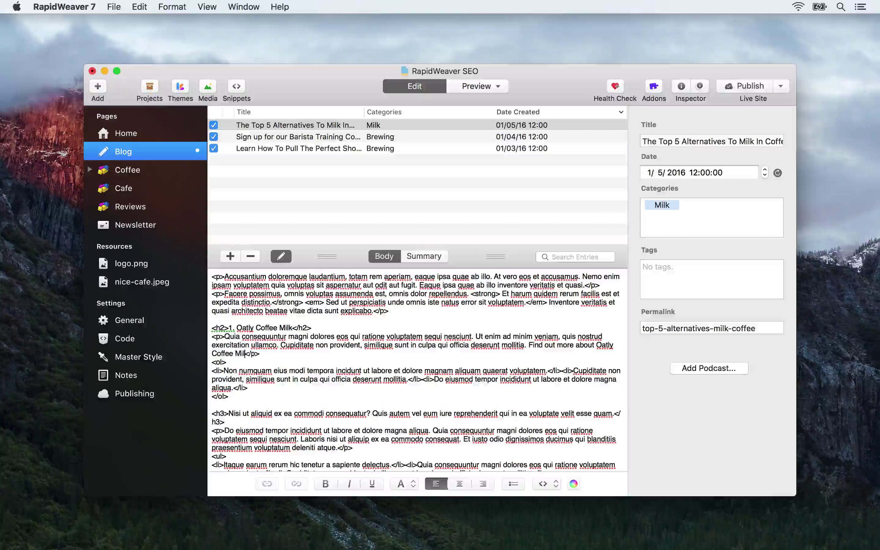
key(shift+alt+Left)
key(shift+alt+Left)
key(shift+alt+Left)
key(shift+alt+Left)
key(shift+alt+Left)
key(shift+alt+Left)
key(shift+alt+Left)
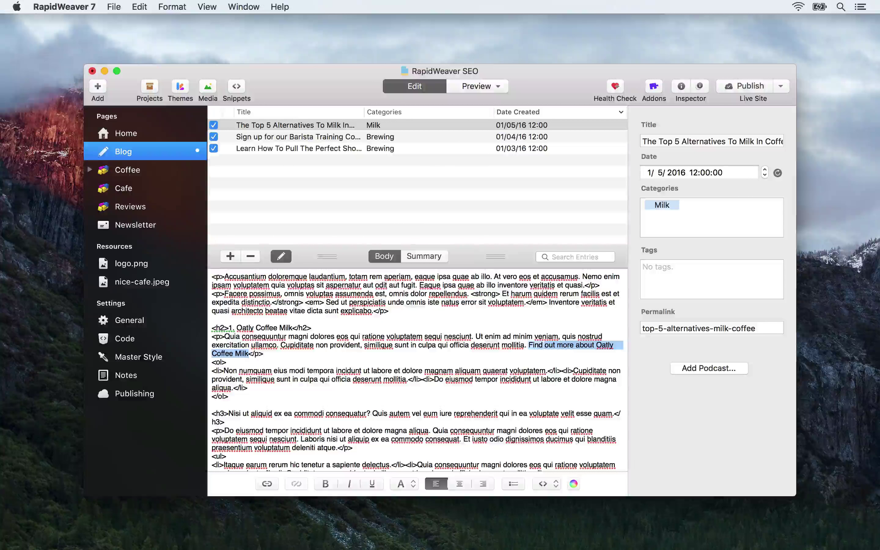
click(267, 484)
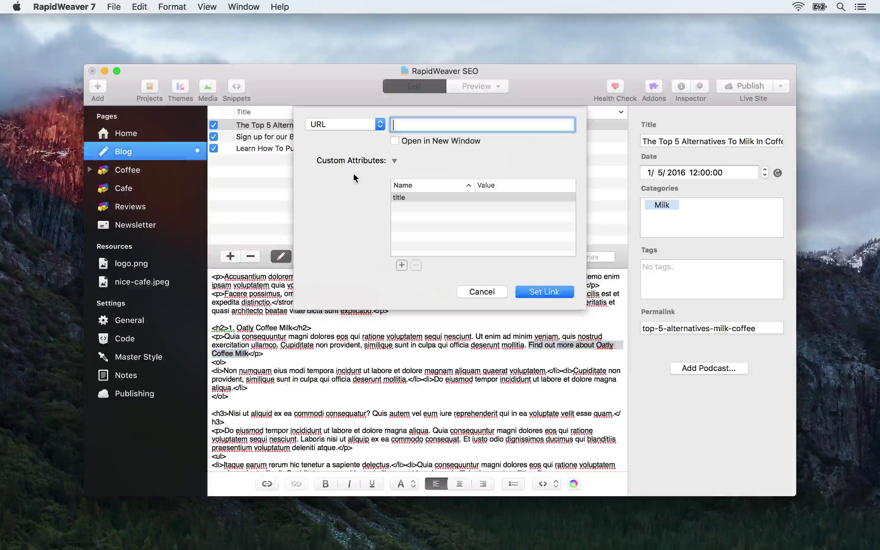
click(351, 126)
mouse_move(327, 143)
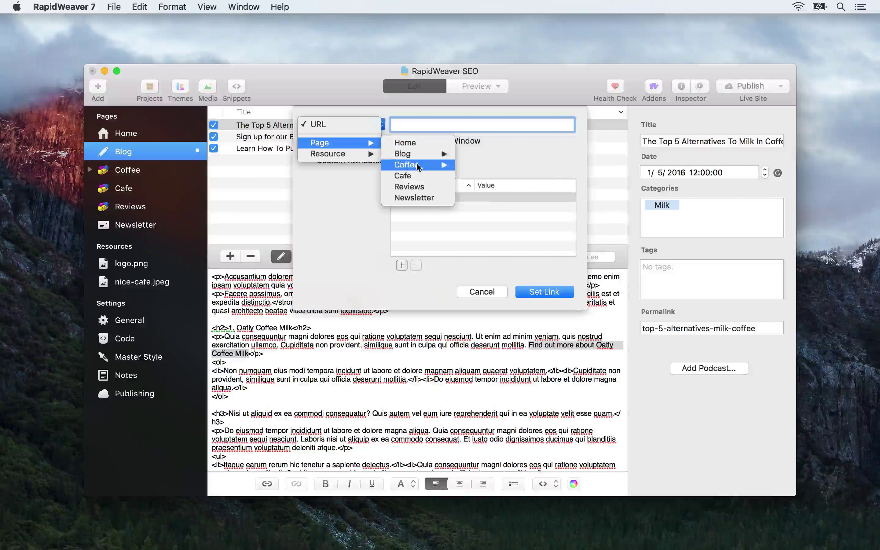
click(408, 130)
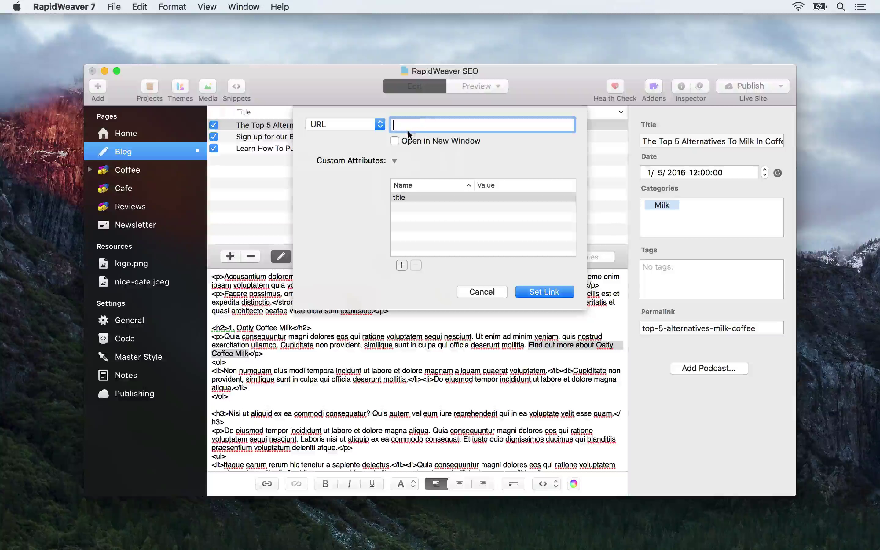
text(http://oatly.com)
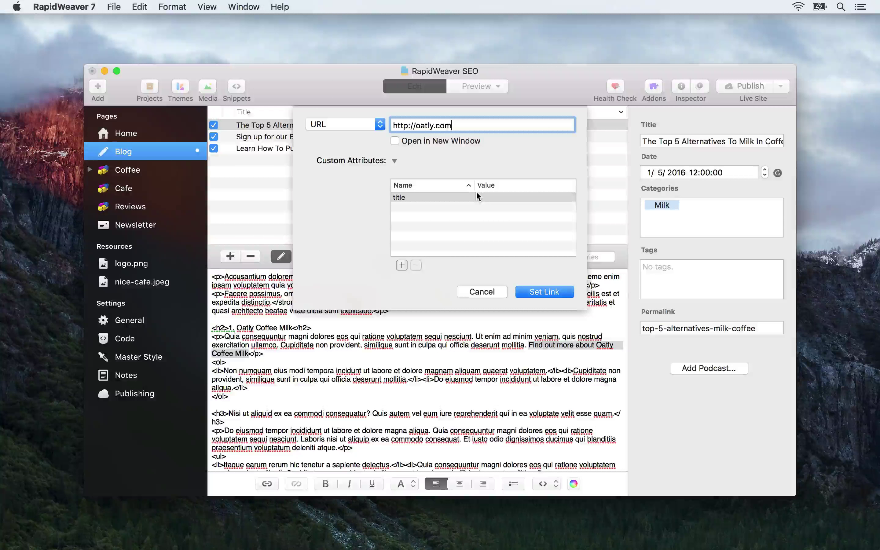
double_click(483, 197)
click(500, 211)
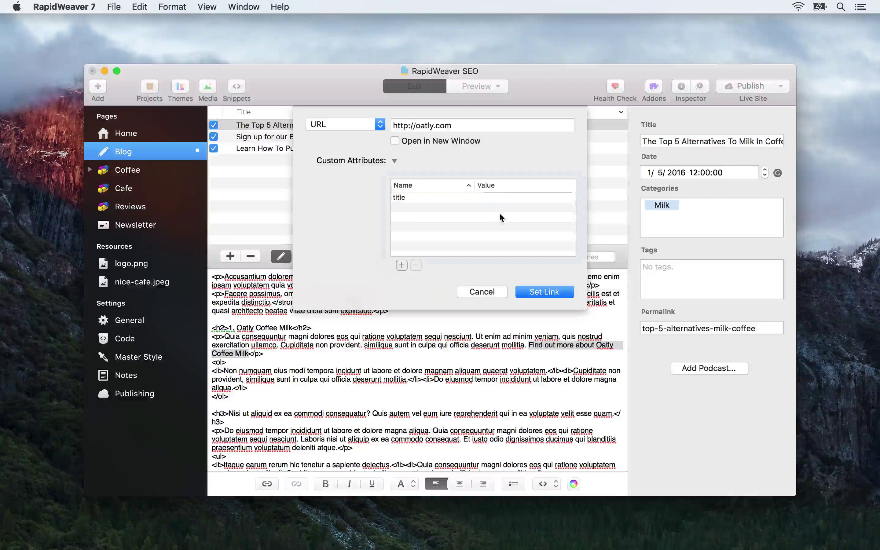
click(538, 291)
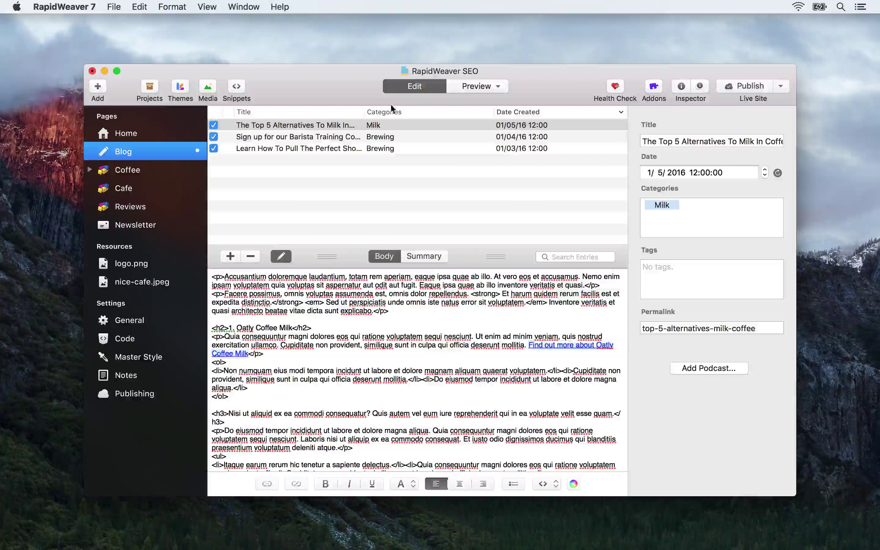
Preview the blog page and examine the milk alternatives post's title, h2 subheading and Oatly link.
click(467, 89)
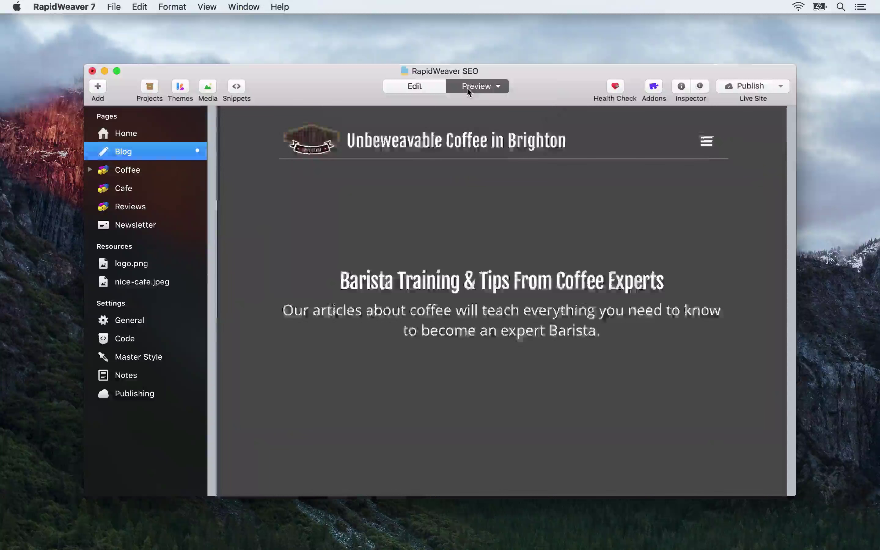
scroll(483, 217, up, 5)
scroll(482, 218, up, 3)
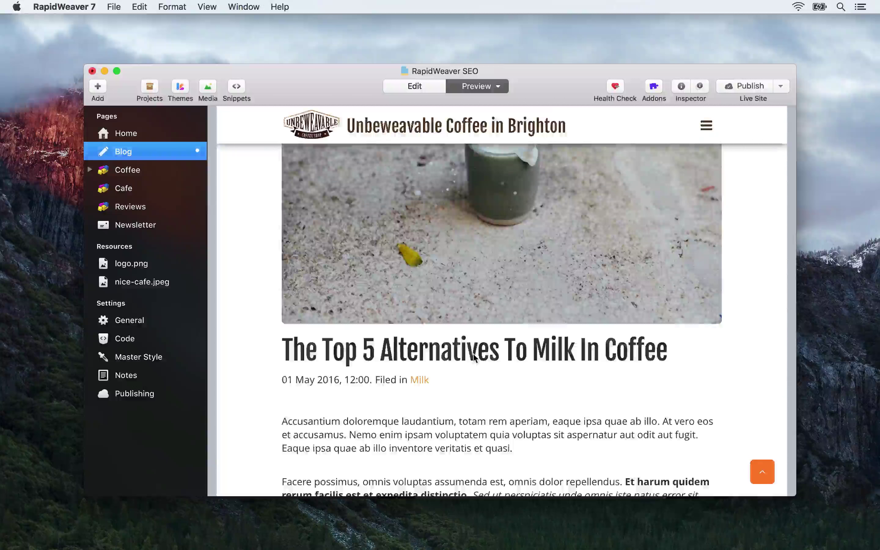
scroll(468, 327, up, 10)
scroll(467, 316, down, 1)
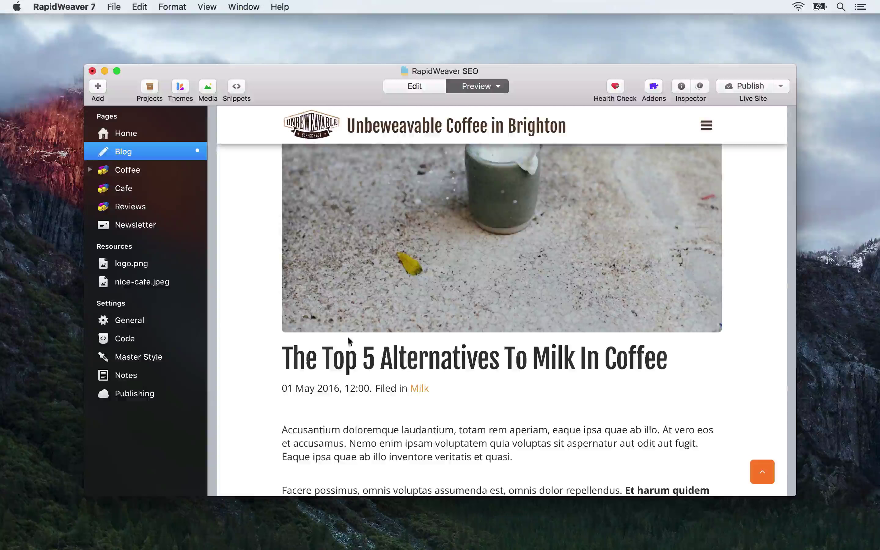
scroll(480, 391, down, 8)
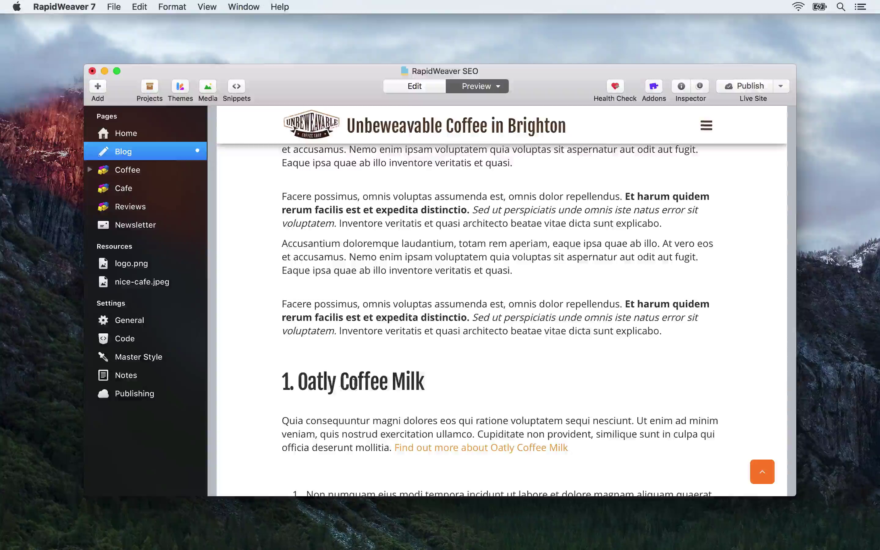
scroll(358, 385, down, 5)
drag(355, 391, 358, 339)
click(353, 307)
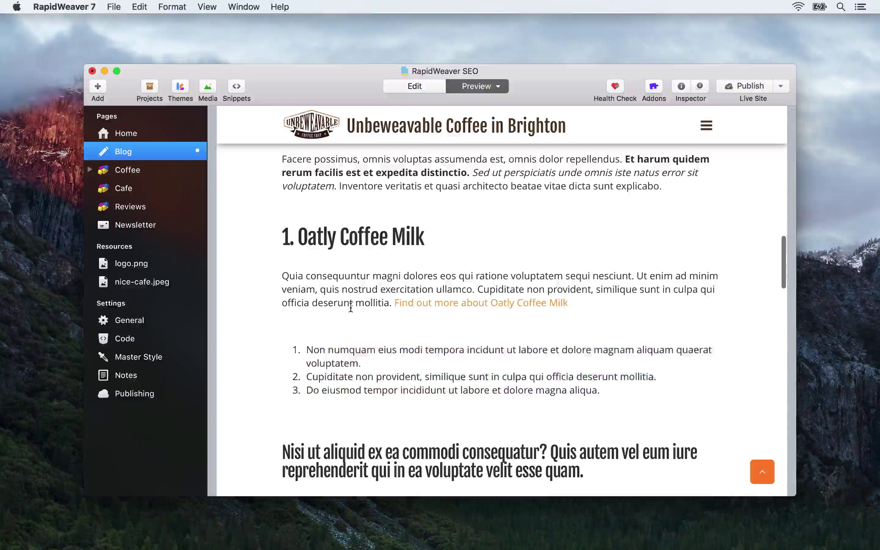
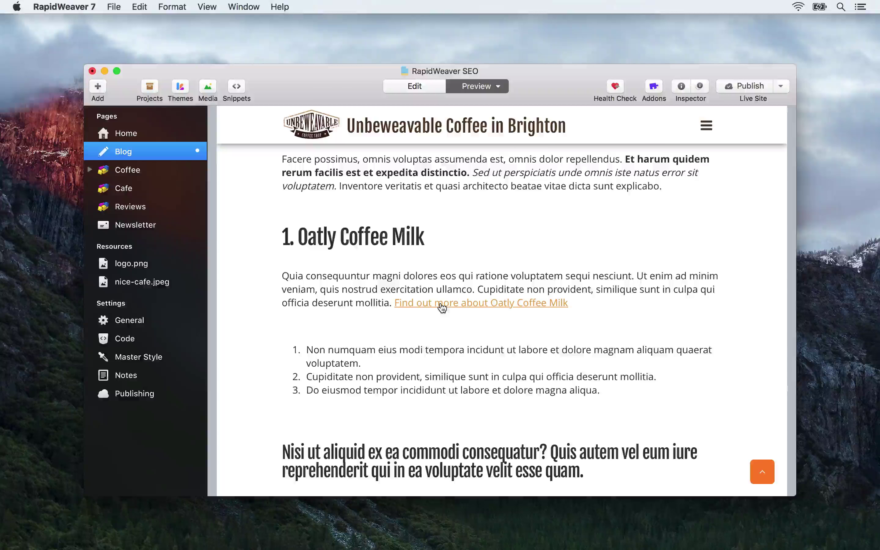
Return to editing the blog and look through the three posts' titles, categories and permalinks.
click(420, 86)
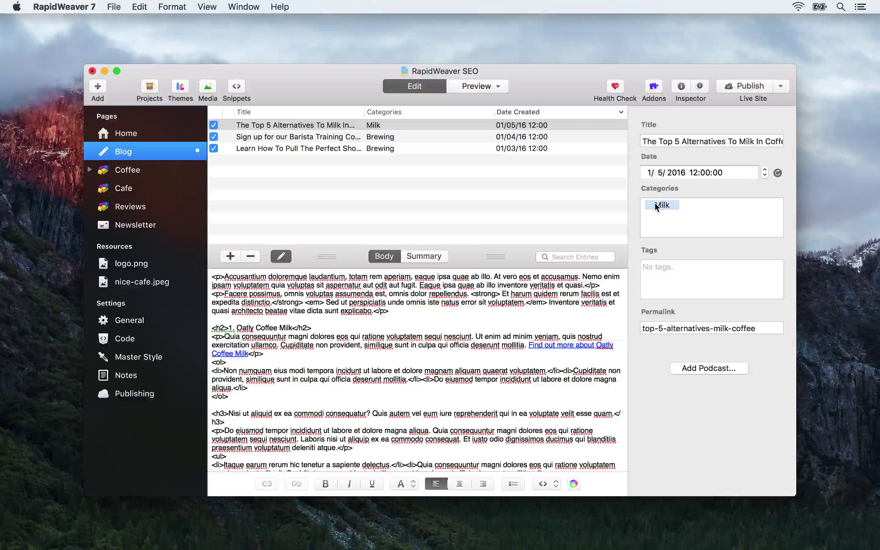
click(523, 126)
key(Down)
key(Down)
key(Up)
key(Up)
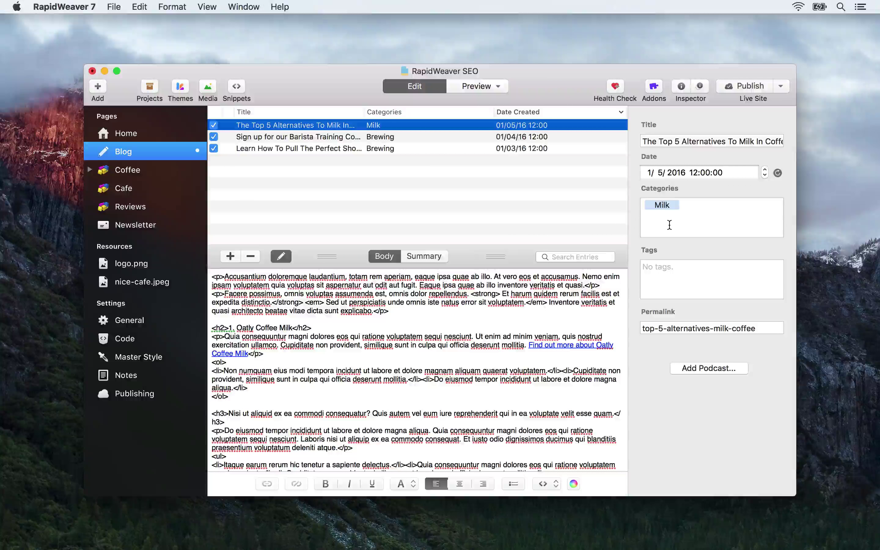
Review the category and tag settings in the blog page's inspector, then close the inspector.
click(681, 86)
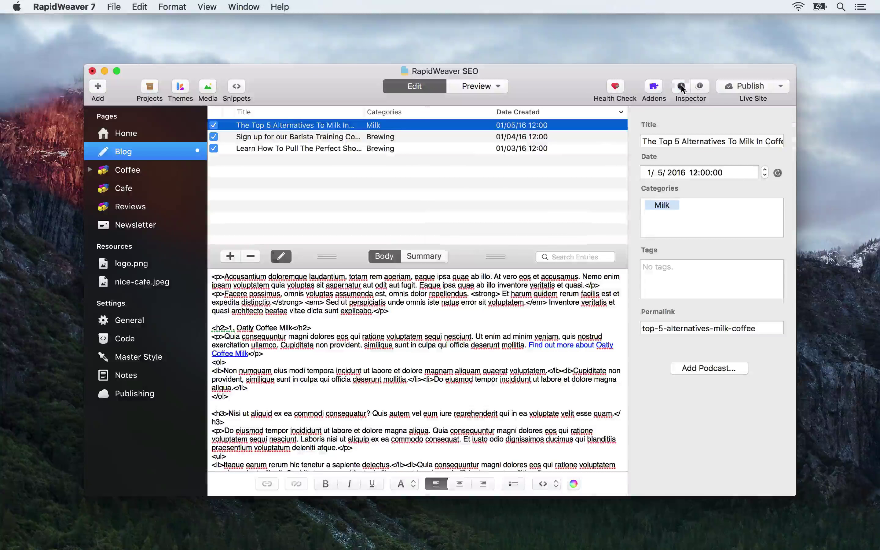
click(776, 115)
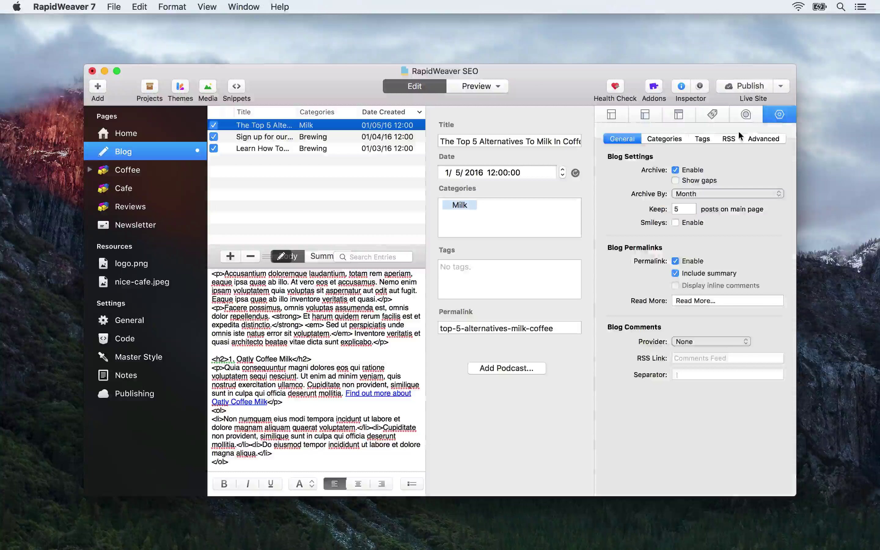
click(667, 139)
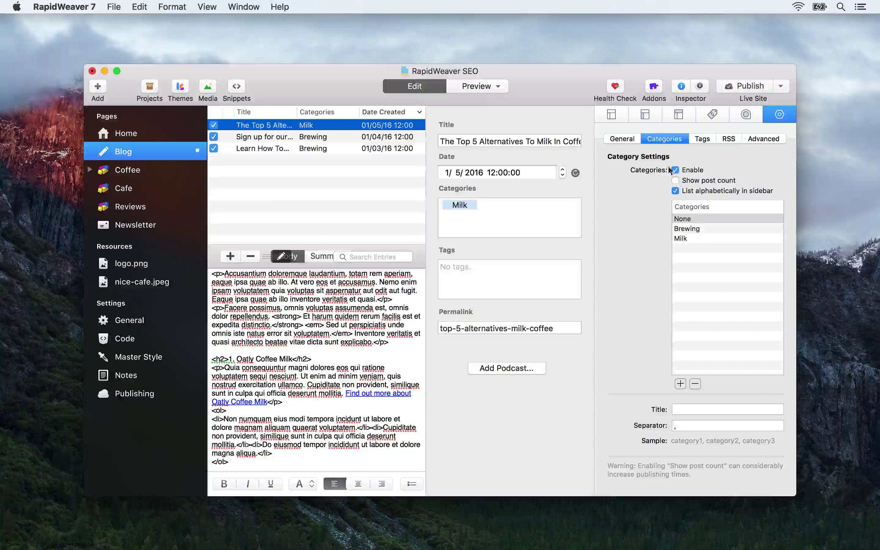
click(702, 142)
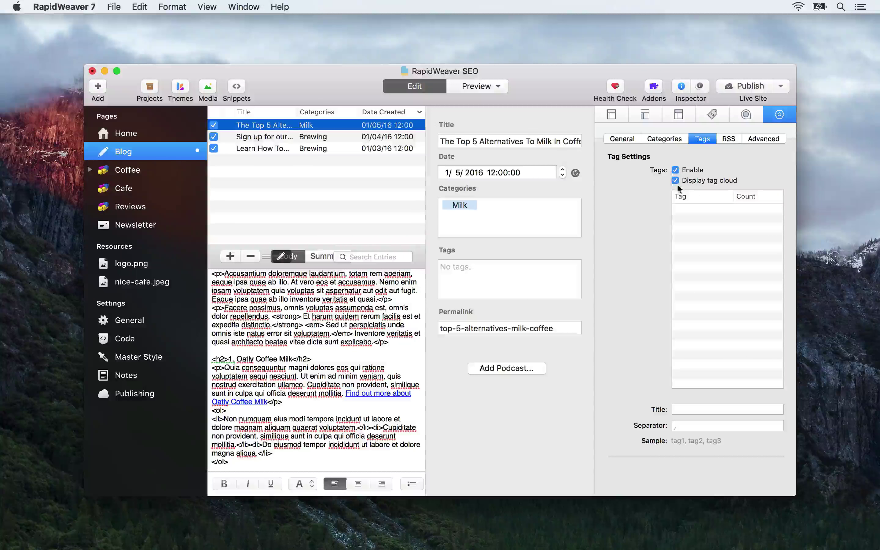
click(674, 170)
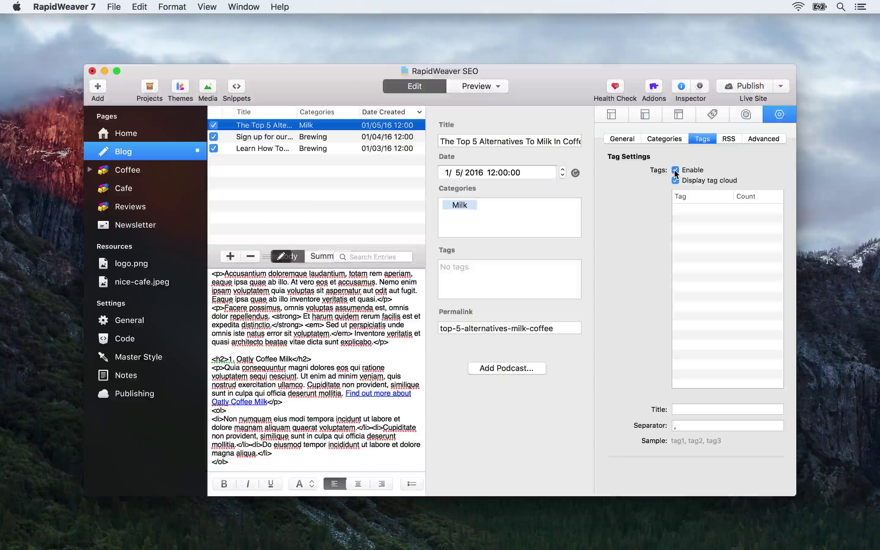
click(674, 170)
click(672, 139)
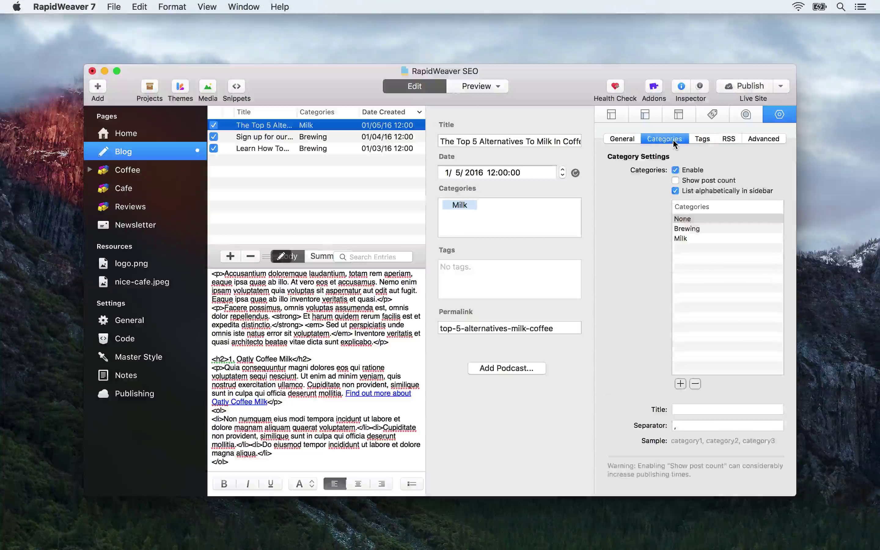
click(680, 86)
Replace the category of the Barista Training Courses post with "Training".
click(692, 216)
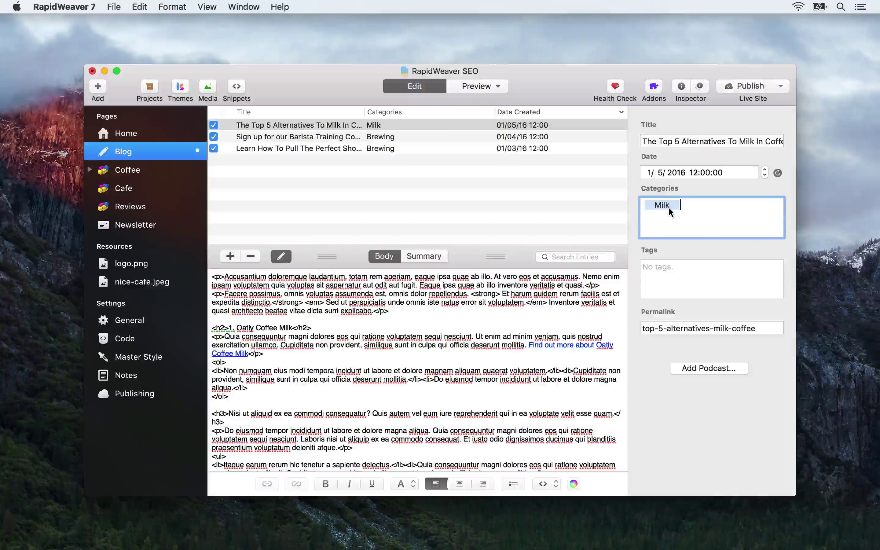
click(385, 136)
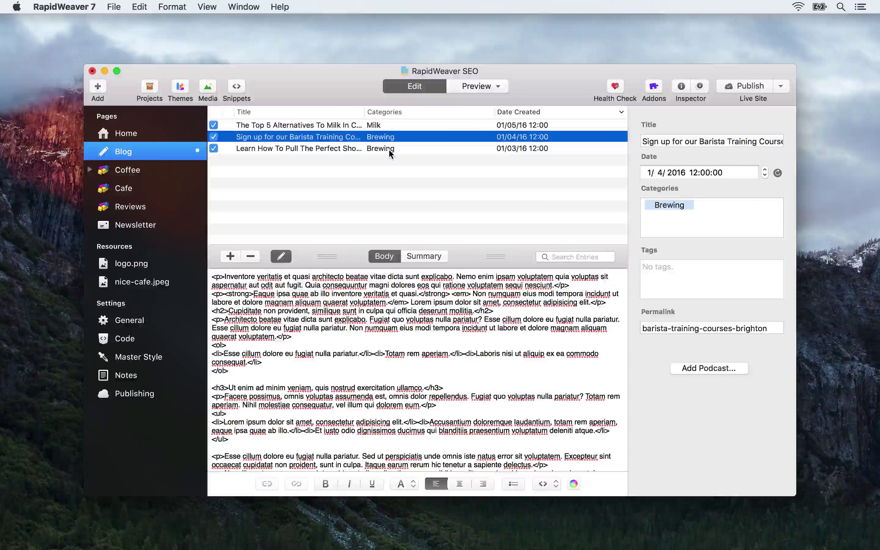
click(388, 149)
key(Up)
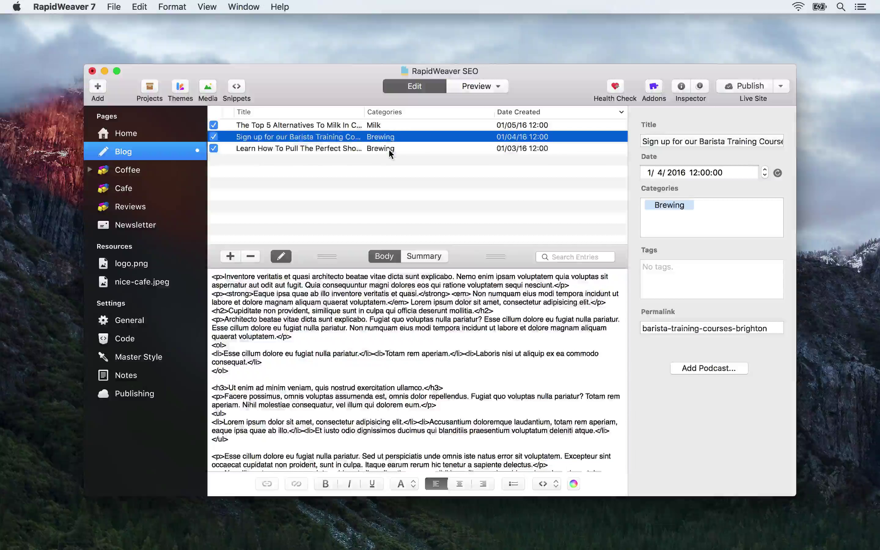
click(723, 209)
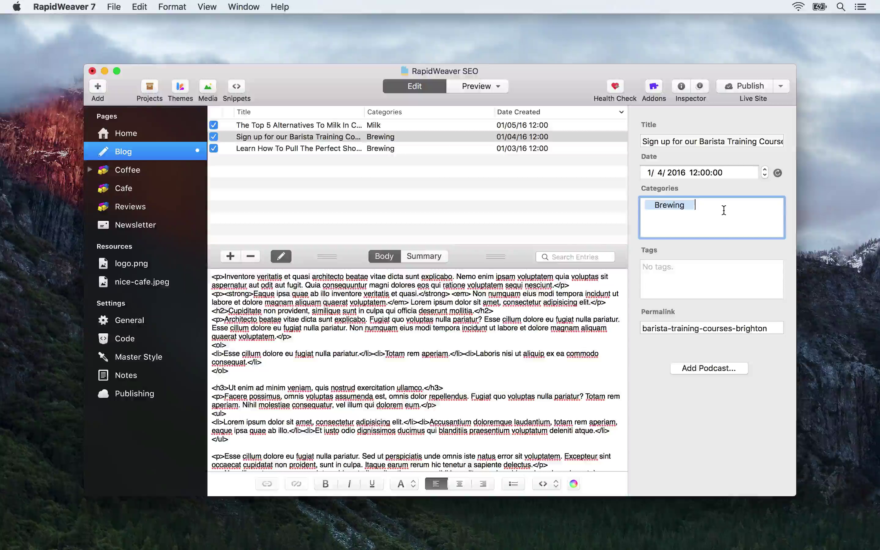
key(BackSpace)
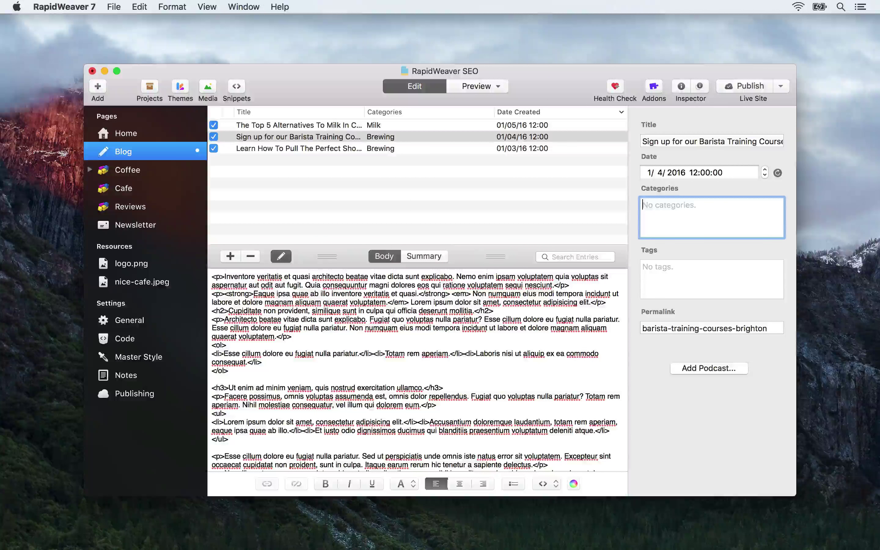
text(Training)
key(Return)
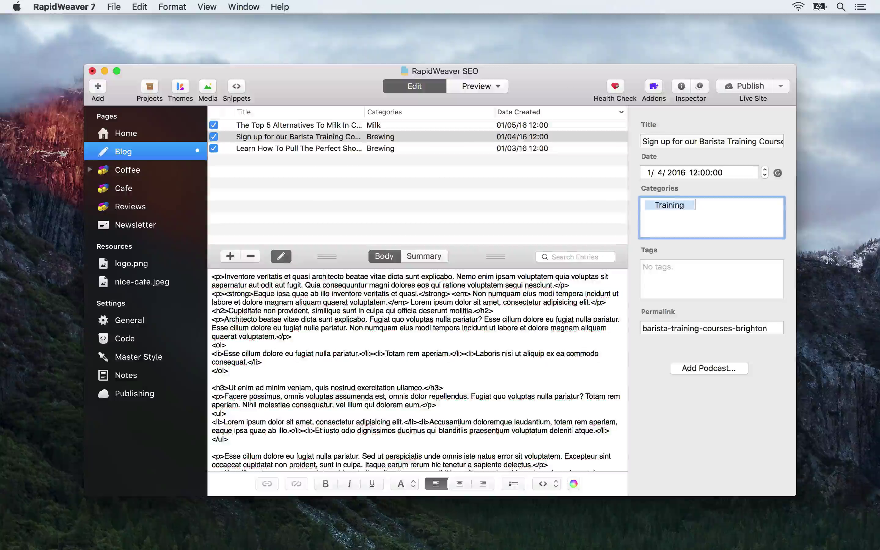
key(Tab)
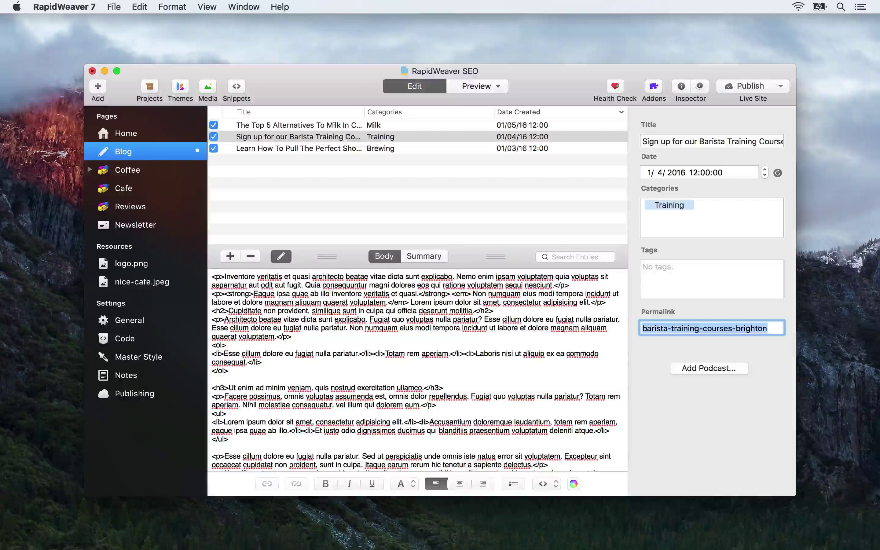
Preview the blog, follow the Training category link in its sidebar and examine the posts filed there.
click(474, 89)
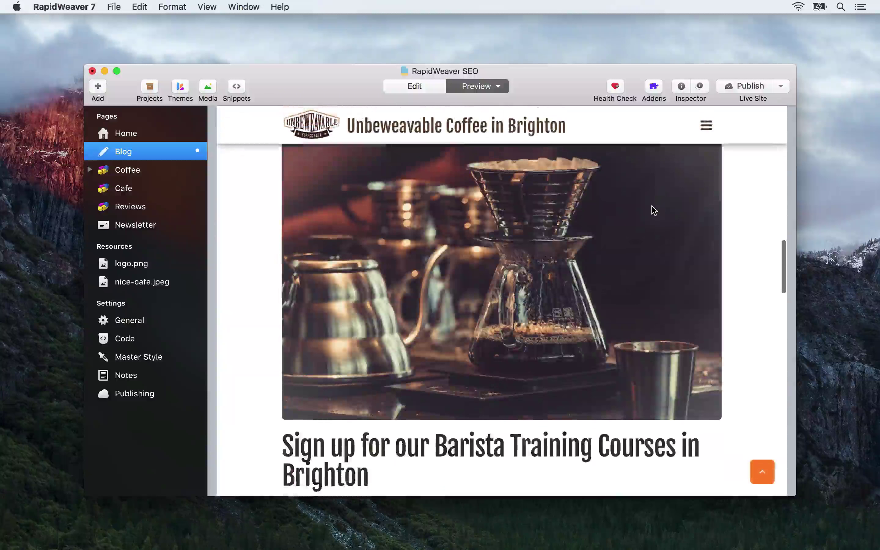
scroll(651, 205, up, 5)
scroll(650, 205, down, 15)
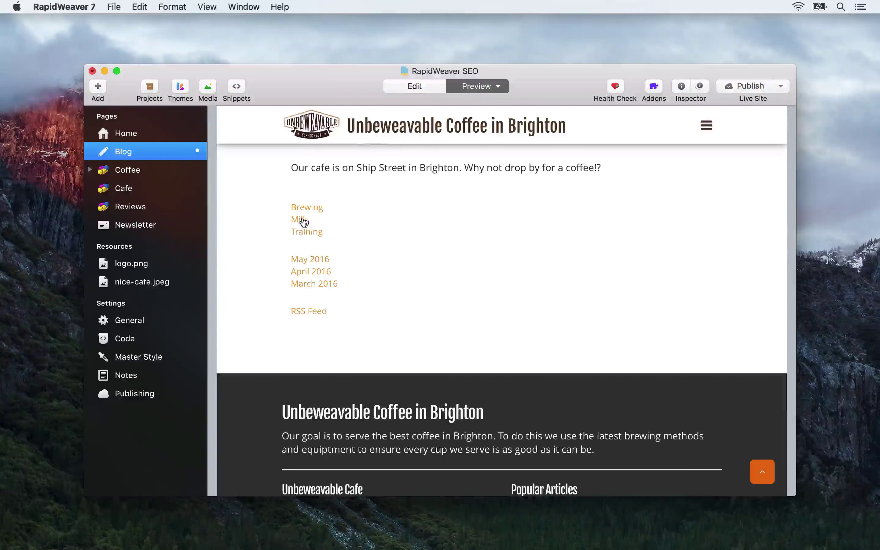
click(303, 232)
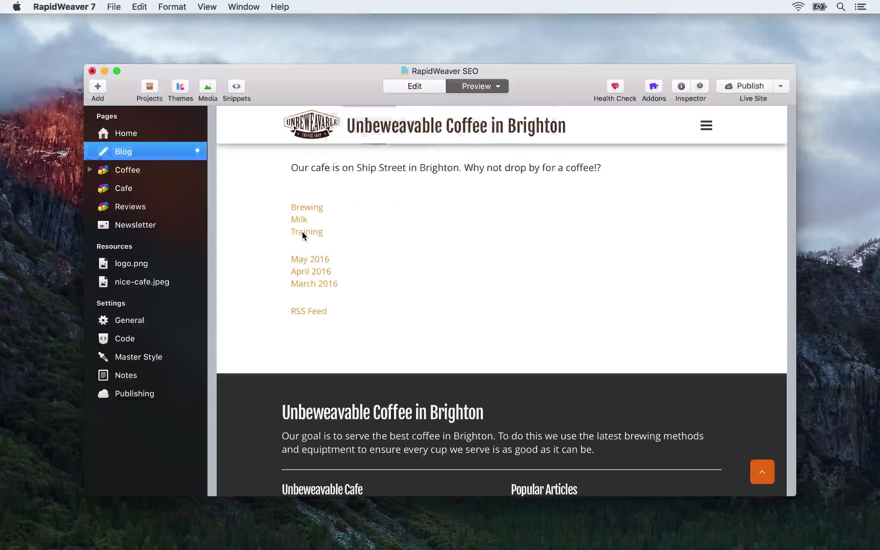
scroll(337, 253, up, 10)
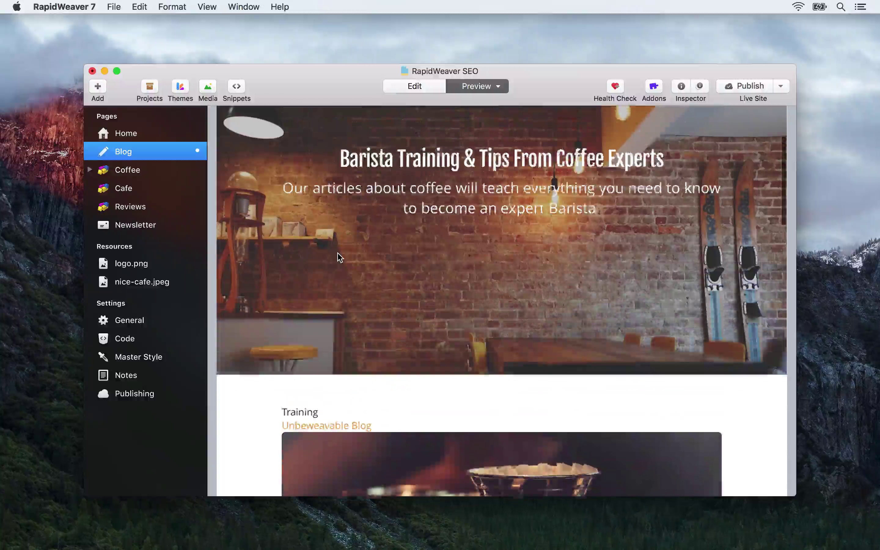
scroll(337, 253, down, 3)
scroll(337, 253, down, 5)
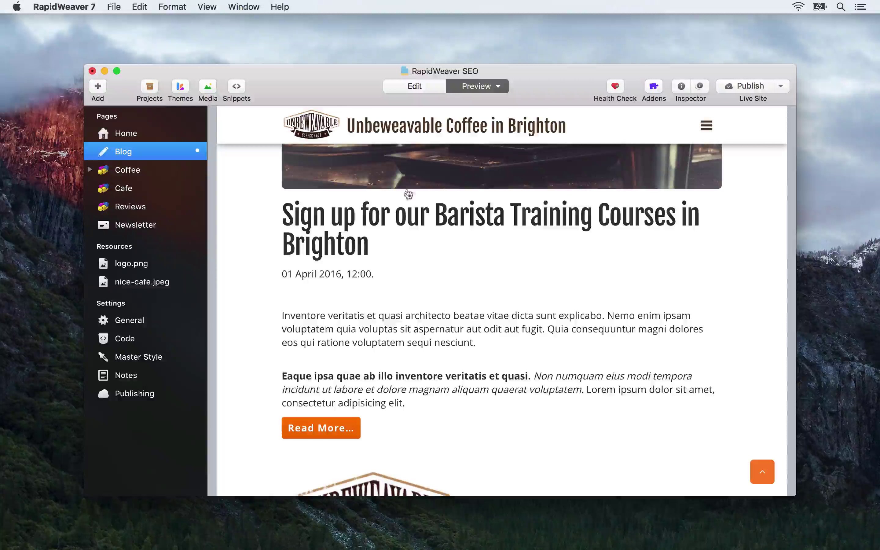
Return to editing and review the blog's general settings, including the available archive intervals.
click(434, 86)
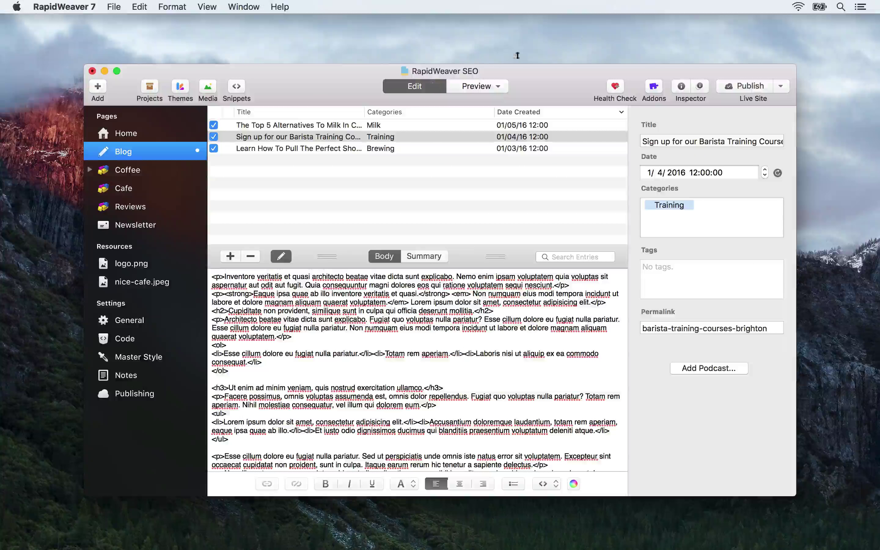
click(680, 86)
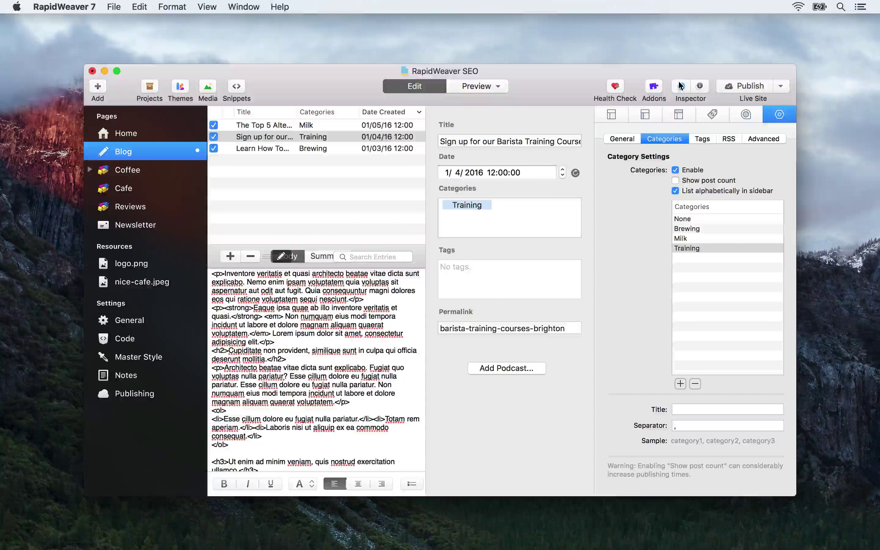
click(623, 139)
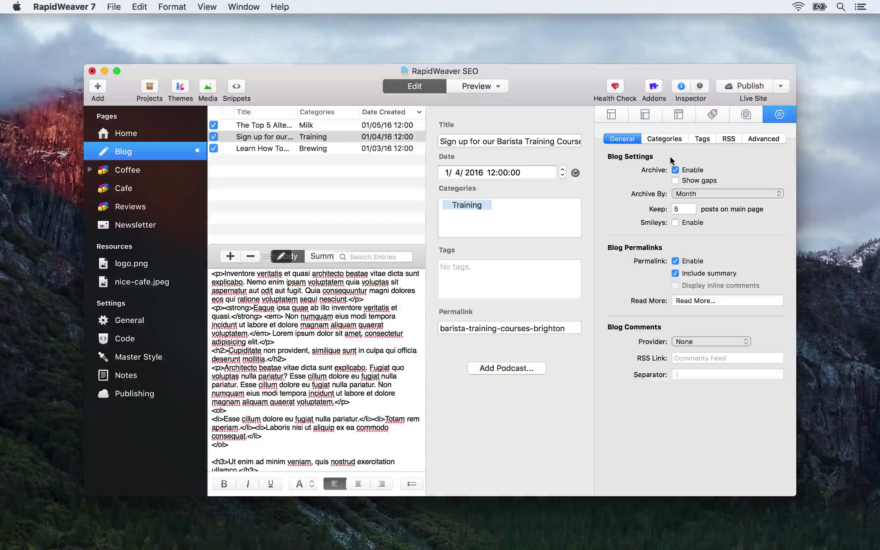
click(677, 192)
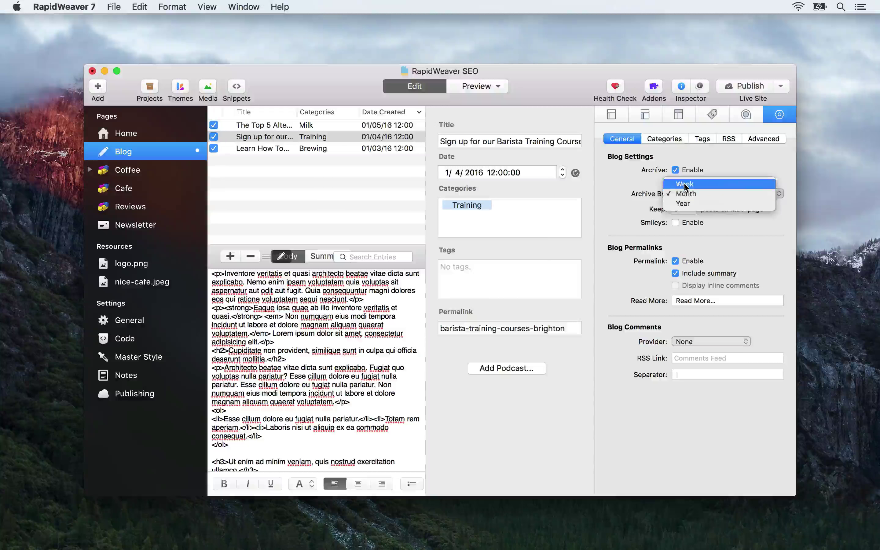
click(643, 194)
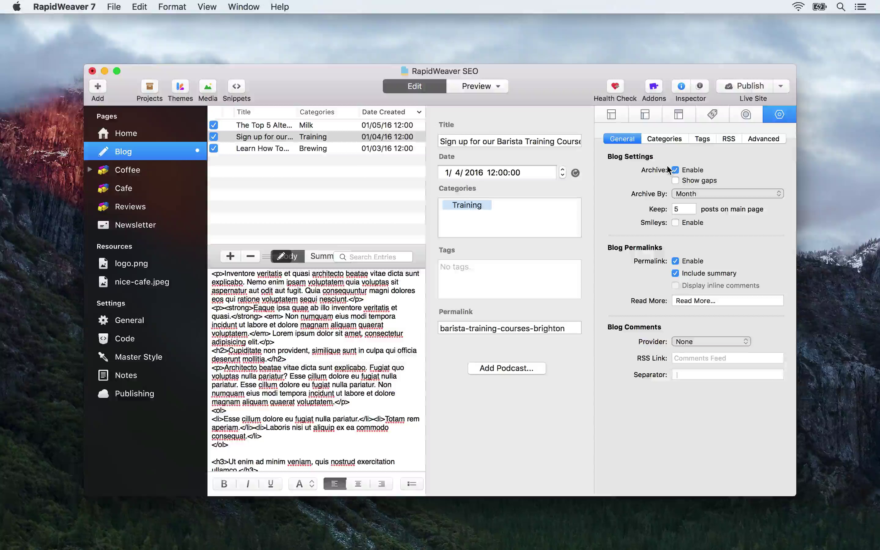
Publish the website and open the Blog page of the live rapidweaverseo.com site in Safari.
click(751, 83)
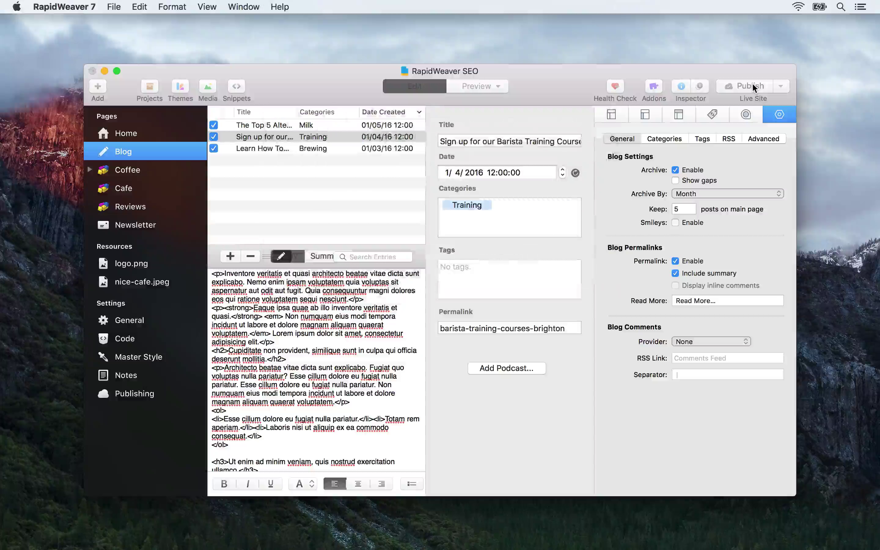
click(855, 51)
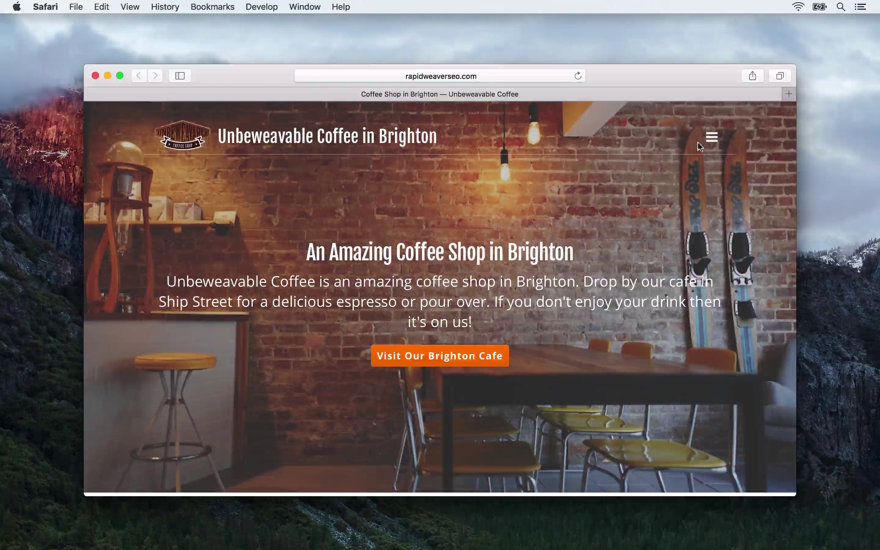
click(711, 137)
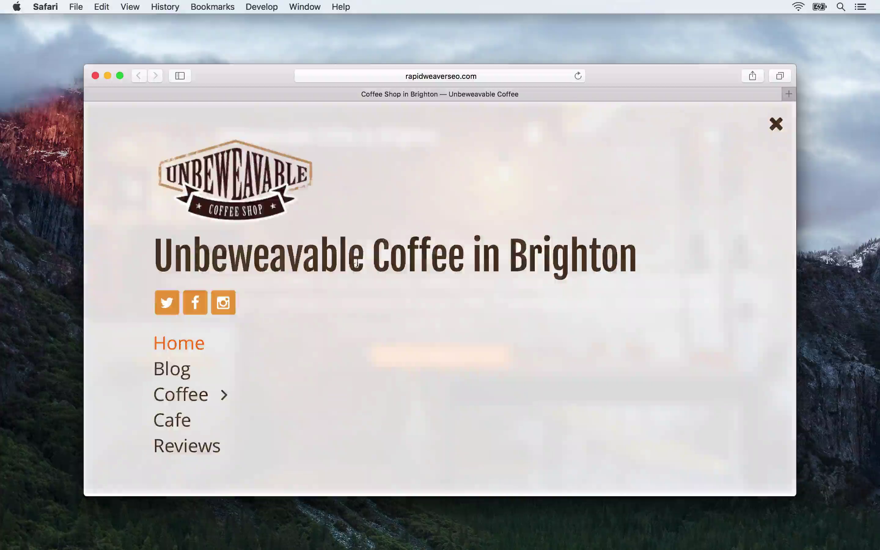
click(186, 371)
scroll(255, 408, down, 10)
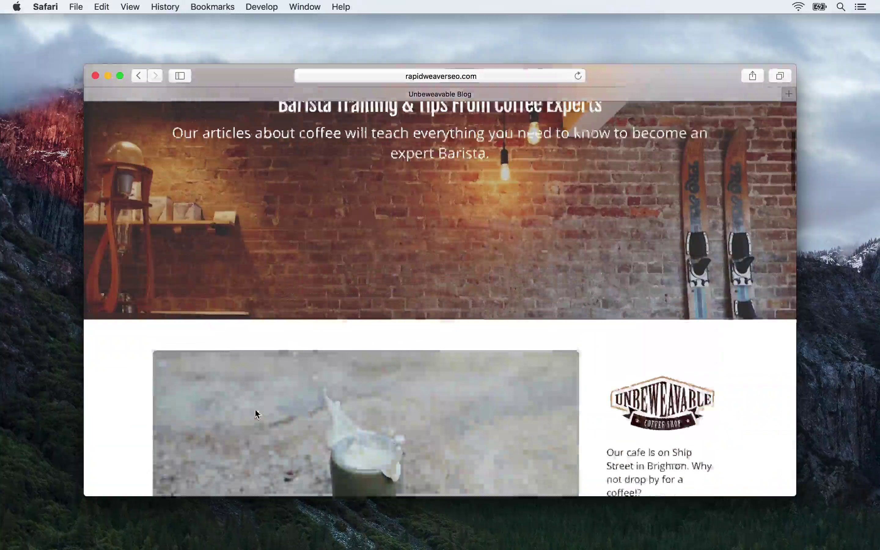